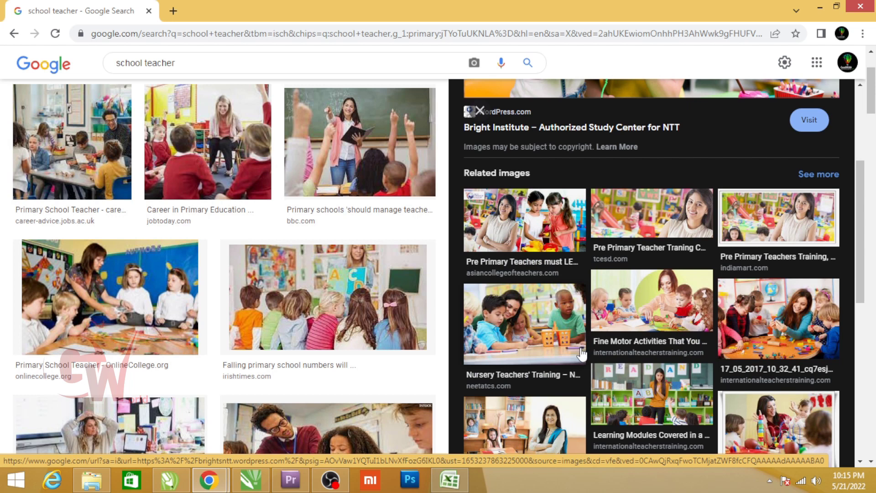
Find the photo of a teacher holding books with pupils behind her in the related images and copy it.
{"action": "scroll", "coordinate": [562, 347], "scroll_direction": "down", "scroll_amount": 2}
{"action": "left_click", "coordinate": [553, 358]}
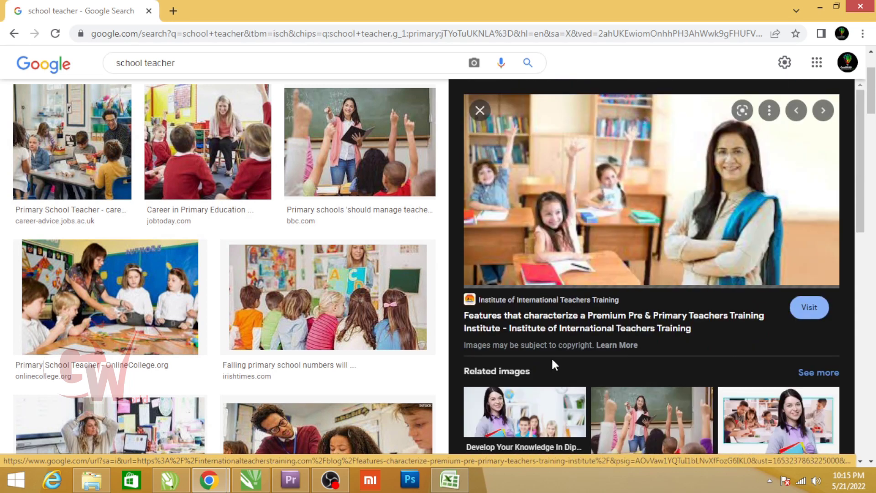
{"action": "right_click", "coordinate": [632, 226]}
{"action": "left_click", "coordinate": [549, 417]}
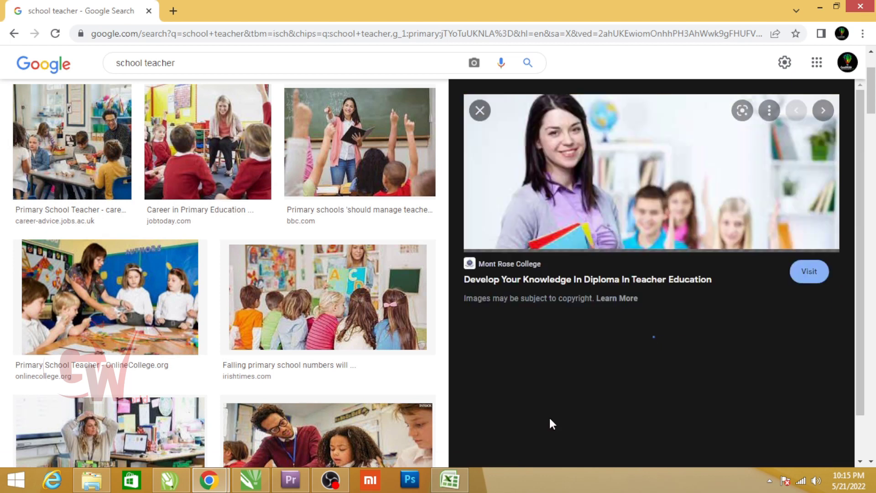
{"action": "right_click", "coordinate": [649, 153]}
{"action": "left_click", "coordinate": [693, 302]}
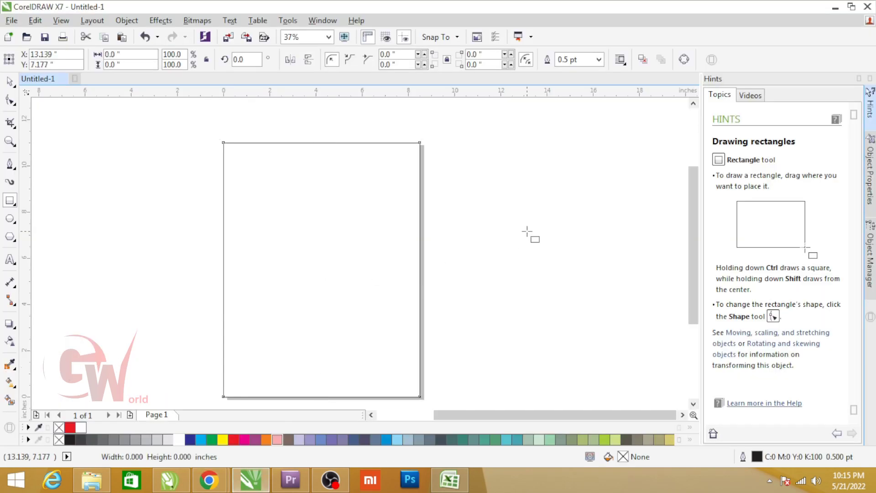
Switch to CorelDRAW, paste the copied photo and scale it to span the page width along the page's top edge.
{"action": "key", "text": "ctrl+v"}
{"action": "left_click_drag", "start_coordinate": [459, 327], "coordinate": [415, 308]}
{"action": "left_click_drag", "start_coordinate": [229, 231], "coordinate": [224, 143]}
{"action": "left_click_drag", "start_coordinate": [414, 223], "coordinate": [503, 264]}
{"action": "key", "text": "F2"}
{"action": "left_click_drag", "start_coordinate": [256, 170], "coordinate": [544, 363]}
{"action": "left_click", "coordinate": [580, 291]}
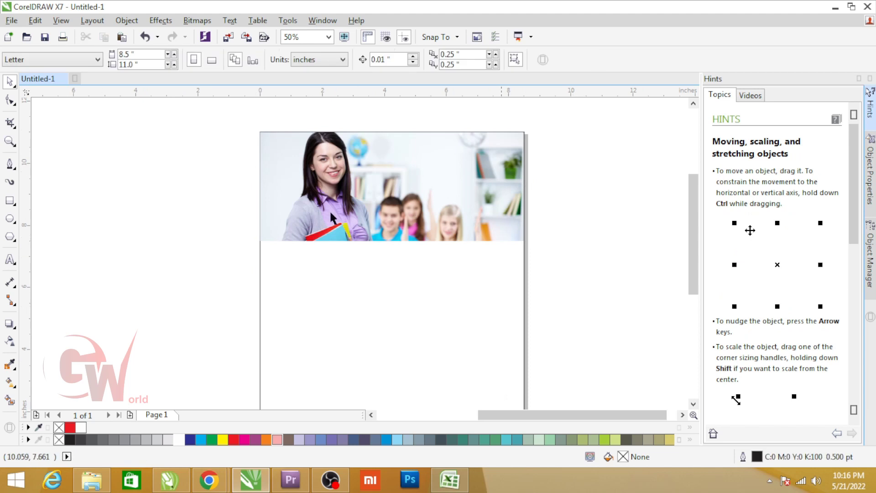
Draw a full-height rectangle about 5.57 × 11 inches over the page's right part and convert it to curves.
{"action": "left_click", "coordinate": [13, 168]}
{"action": "left_click", "coordinate": [10, 201]}
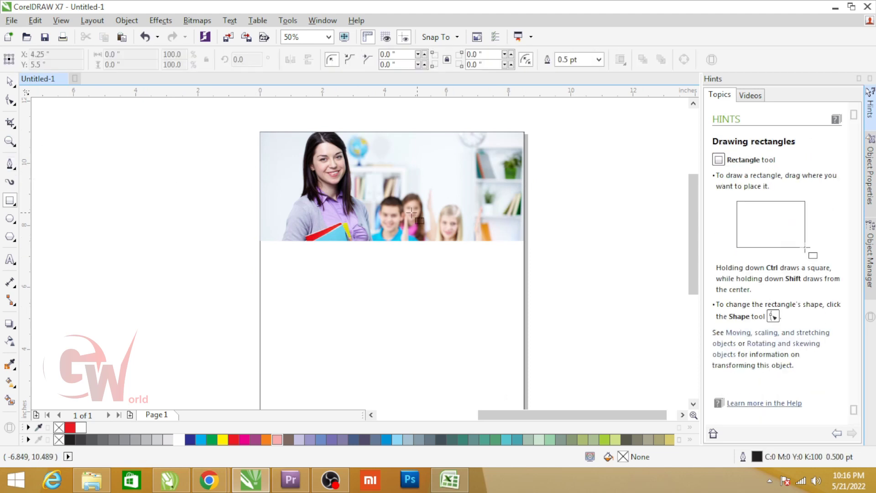
{"action": "scroll", "coordinate": [385, 212], "scroll_direction": "down", "scroll_amount": 3}
{"action": "left_click_drag", "start_coordinate": [367, 172], "coordinate": [453, 341]}
{"action": "key", "text": "ctrl+q"}
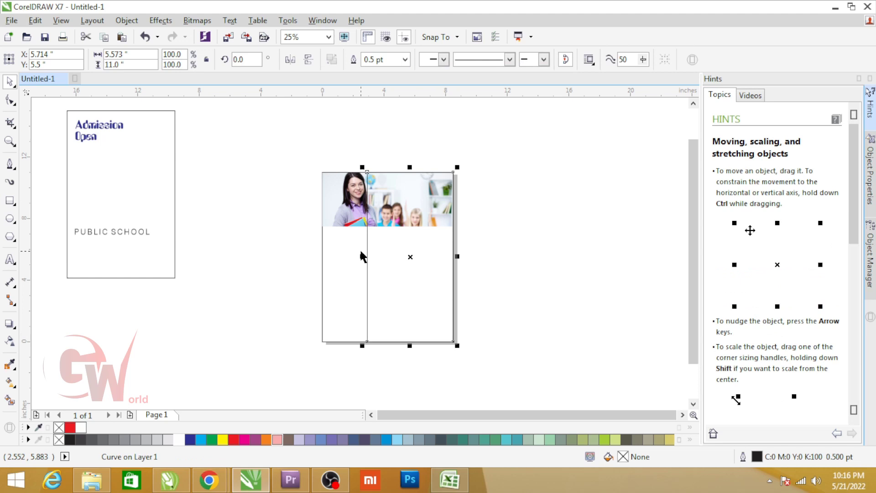
Convert the rectangle's left edge to a curve and bend it to the right across the photo.
{"action": "key", "text": "F10"}
{"action": "left_click", "coordinate": [367, 249]}
{"action": "left_click_drag", "start_coordinate": [371, 258], "coordinate": [439, 231]}
{"action": "key", "text": "space"}
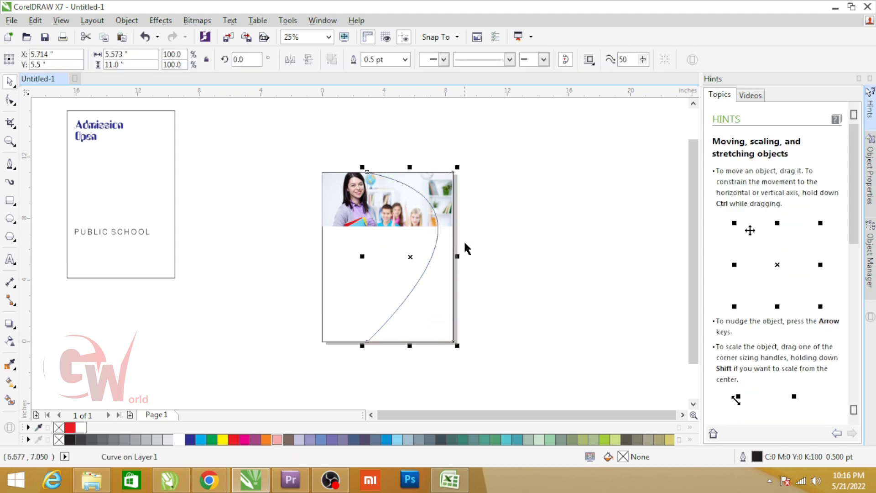
Fill the curved shape with purple C40 M100 Y0 K0 and remove its outline.
{"action": "left_click", "coordinate": [234, 440]}
{"action": "left_click", "coordinate": [246, 440]}
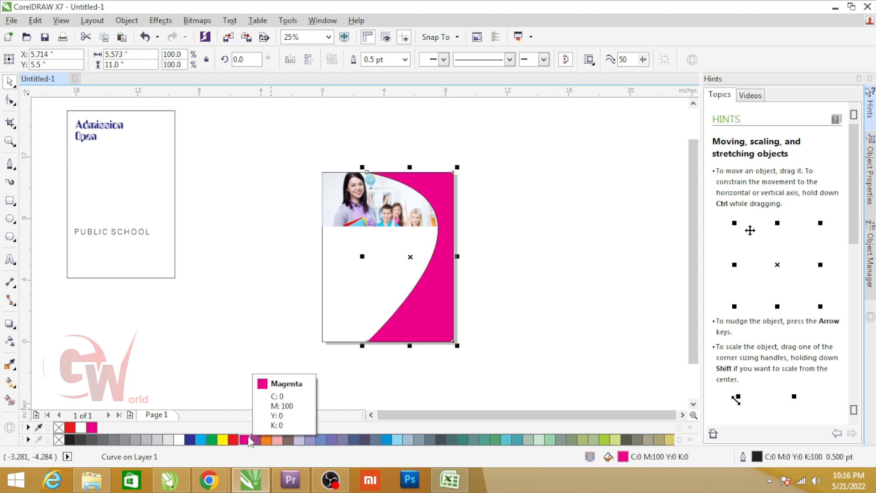
{"action": "key", "text": "shift+F11"}
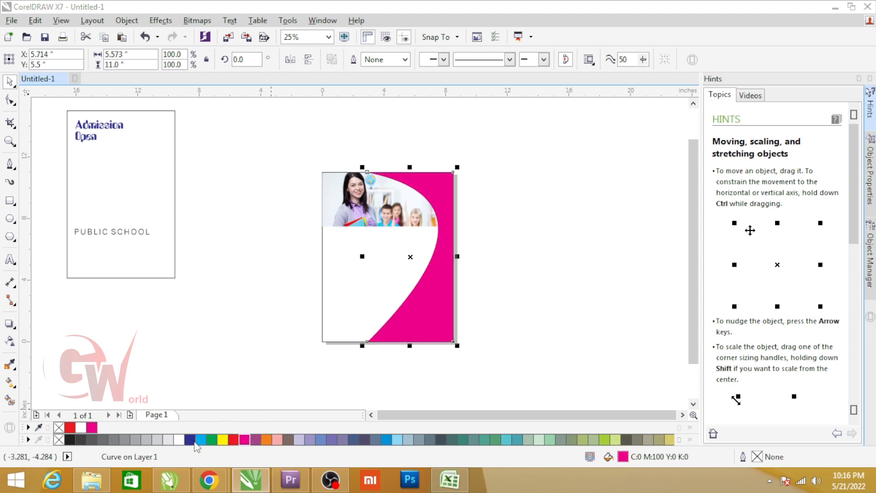
{"action": "type", "text": "40"}
{"action": "key", "text": "Return"}
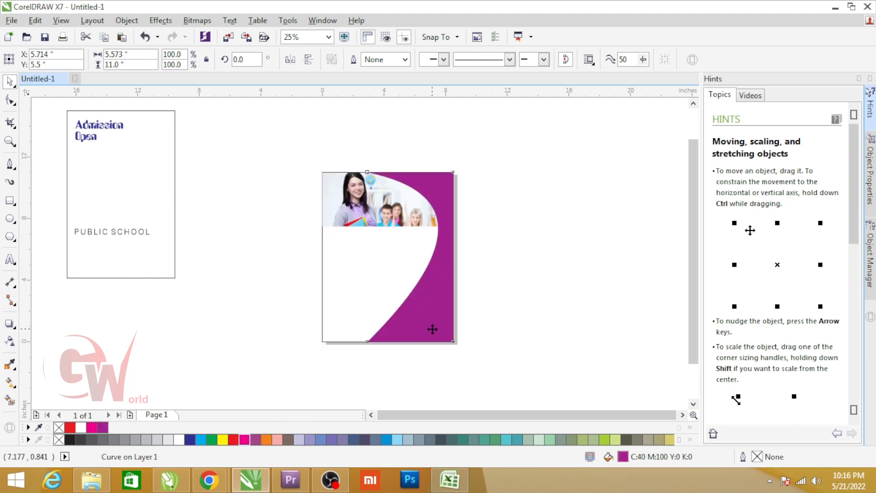
Place a duplicate of the purple curved shape beside the page on its right.
{"action": "left_click", "coordinate": [401, 230]}
{"action": "scroll", "coordinate": [401, 231], "scroll_direction": "up", "scroll_amount": 2}
{"action": "left_click", "coordinate": [584, 180]}
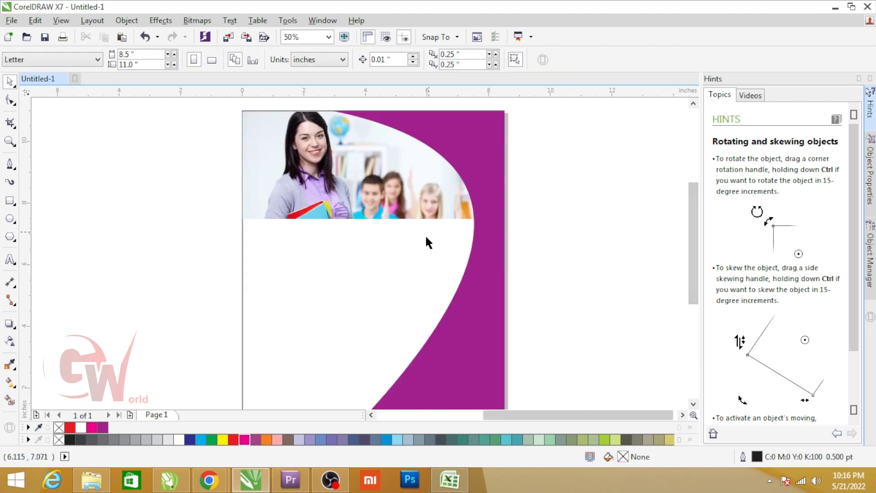
{"action": "key", "text": "F3"}
{"action": "key", "text": "F2"}
{"action": "left_click_drag", "start_coordinate": [219, 206], "coordinate": [472, 453]}
{"action": "left_click", "coordinate": [444, 286]}
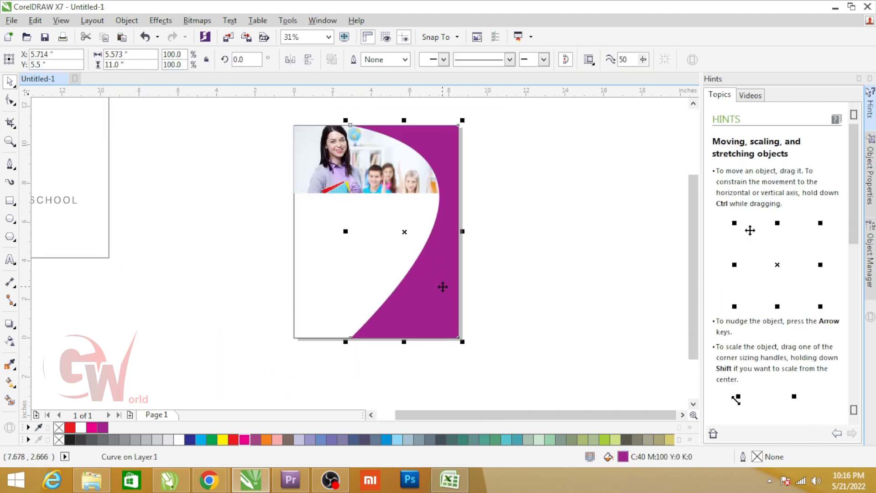
{"action": "left_click", "coordinate": [441, 287]}
{"action": "left_click", "coordinate": [415, 131]}
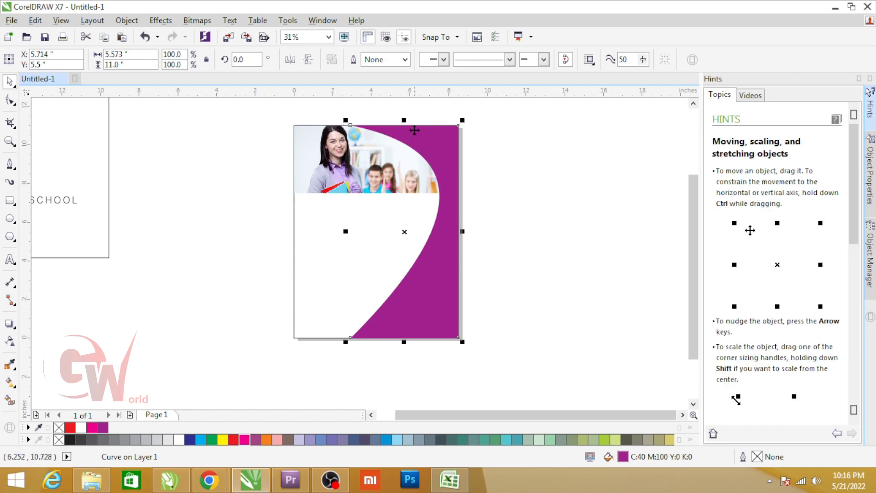
{"action": "left_click", "coordinate": [414, 131]}
{"action": "left_click_drag", "start_coordinate": [414, 132], "coordinate": [574, 254]}
{"action": "right_click", "coordinate": [573, 254]}
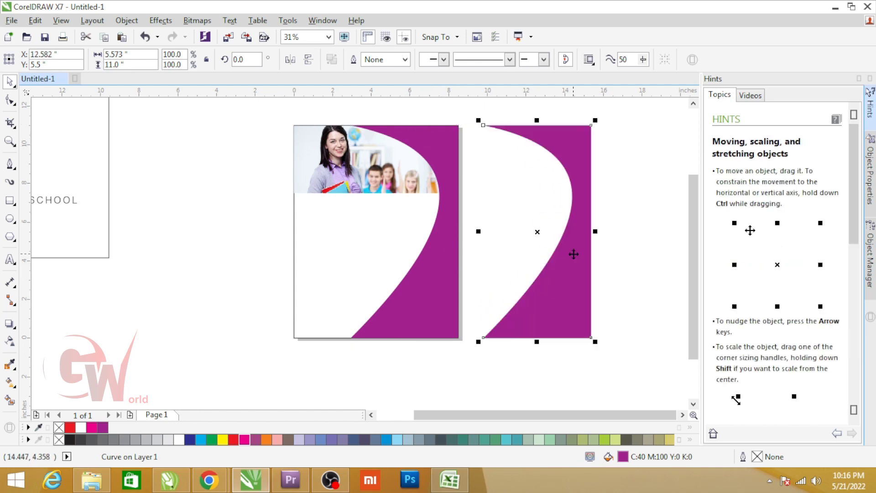
Skew another copy of the duplicated shape, trim the two against each other into a thin curved strip, and delete the leftover.
{"action": "left_click", "coordinate": [556, 280]}
{"action": "left_click_drag", "start_coordinate": [537, 343], "coordinate": [524, 343]}
{"action": "left_click", "coordinate": [589, 326]}
{"action": "left_click", "coordinate": [390, 60]}
{"action": "key", "text": "ctrl+z"}
{"action": "left_click", "coordinate": [604, 254]}
{"action": "key", "text": "shift+F9"}
{"action": "left_click", "coordinate": [591, 286]}
{"action": "left_click", "coordinate": [579, 286], "text": "shift"}
{"action": "left_click", "coordinate": [373, 59]}
{"action": "left_click", "coordinate": [592, 292]}
{"action": "key", "text": "Delete"}
Move the thin curved strip onto the page and rotate it to about 340° along the purple shape's inner curve.
{"action": "left_click_drag", "start_coordinate": [546, 266], "coordinate": [375, 282]}
{"action": "left_click", "coordinate": [374, 279]}
{"action": "left_click_drag", "start_coordinate": [407, 137], "coordinate": [426, 178]}
{"action": "left_click", "coordinate": [411, 219]}
{"action": "left_click_drag", "start_coordinate": [411, 219], "coordinate": [428, 212]}
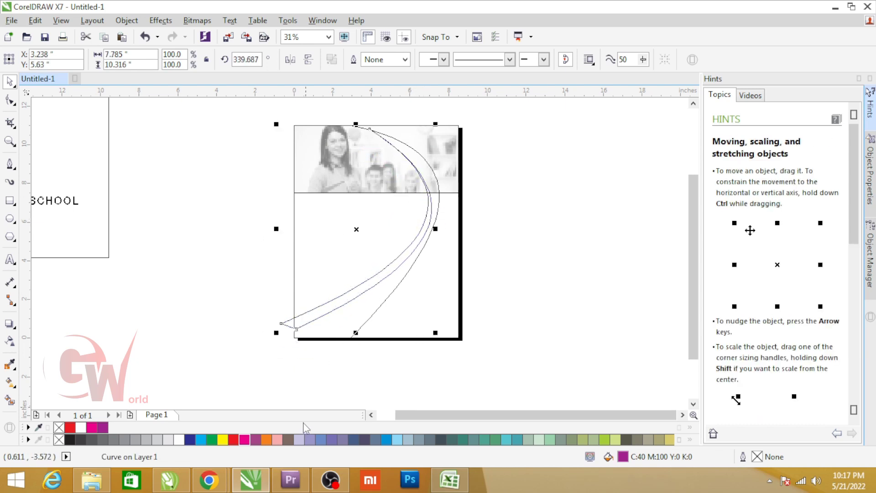
Return to the full-colour view and fill the thin curved strip with light pink.
{"action": "key", "text": "shift+F9"}
{"action": "left_click", "coordinate": [277, 439]}
{"action": "left_click", "coordinate": [502, 275]}
Move the "Admission Open" text onto the page below the photo and enlarge it to about 60 pt.
{"action": "left_click_drag", "start_coordinate": [281, 121], "coordinate": [464, 346]}
{"action": "scroll", "coordinate": [358, 254], "scroll_direction": "down", "scroll_amount": 2}
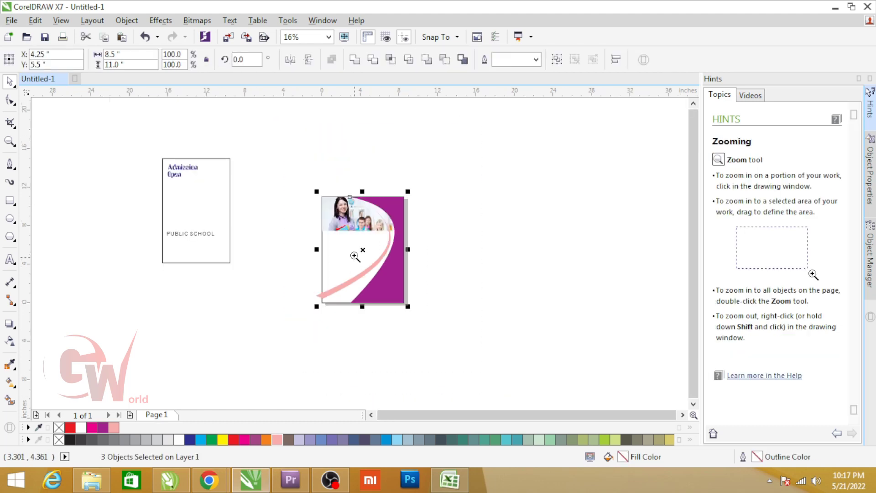
{"action": "scroll", "coordinate": [280, 245], "scroll_direction": "up", "scroll_amount": 1}
{"action": "left_click", "coordinate": [130, 136]}
{"action": "left_click_drag", "start_coordinate": [130, 136], "coordinate": [351, 234]}
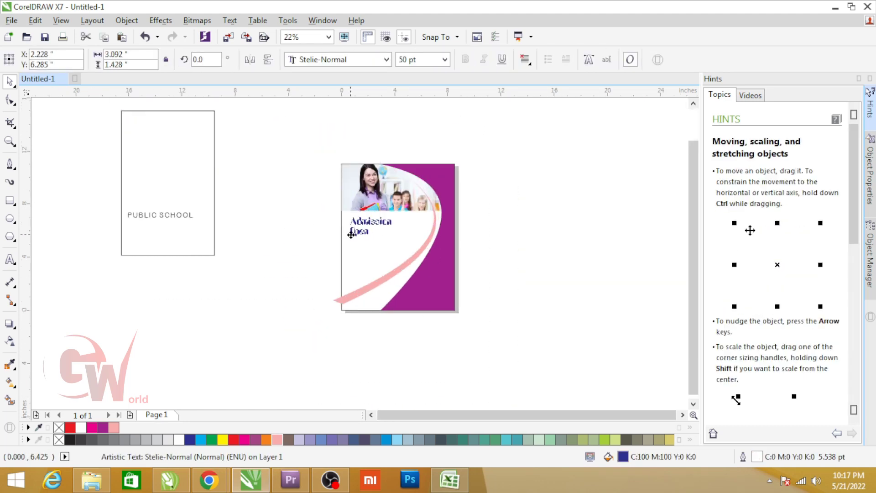
{"action": "left_click_drag", "start_coordinate": [431, 272], "coordinate": [446, 279]}
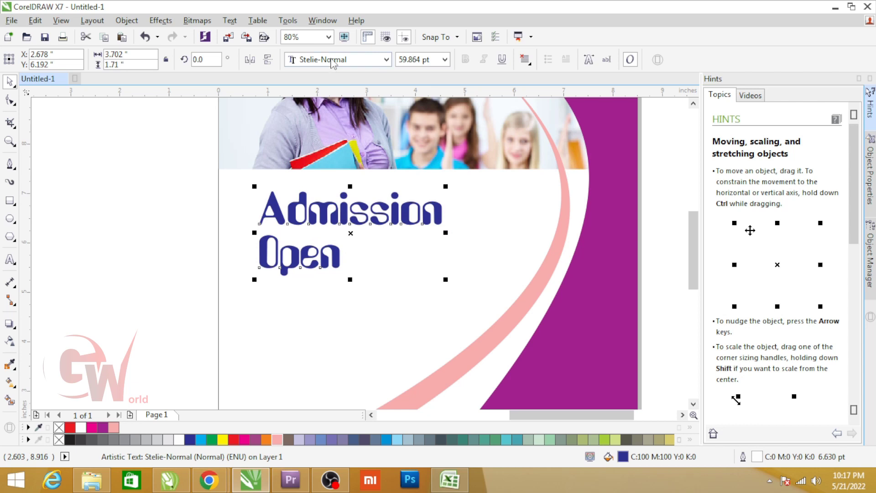
Browse fonts for the "Admission Open" text and set it to Subatonik.
{"action": "left_click", "coordinate": [330, 60]}
{"action": "left_click", "coordinate": [338, 203]}
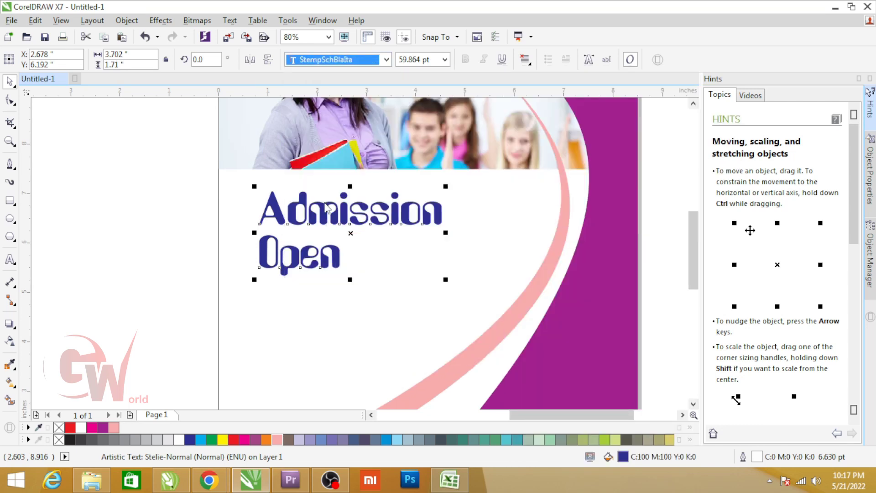
{"action": "left_click", "coordinate": [315, 59]}
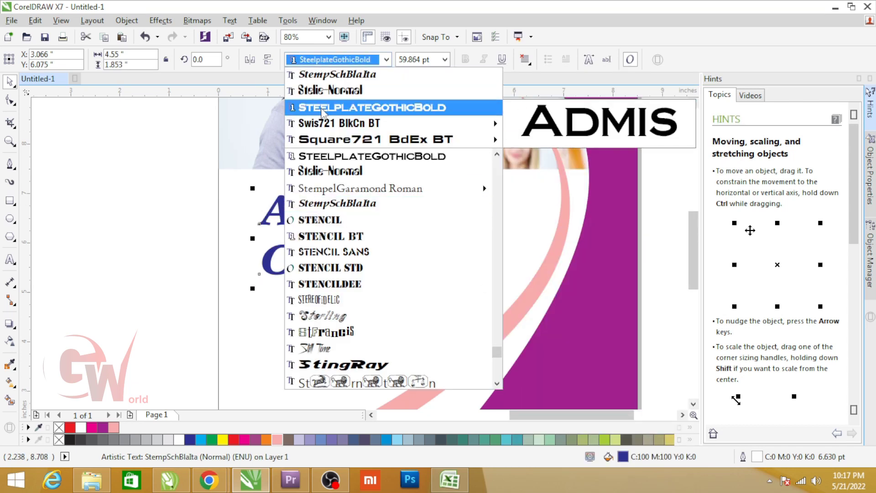
{"action": "scroll", "coordinate": [329, 186], "scroll_direction": "down", "scroll_amount": 4}
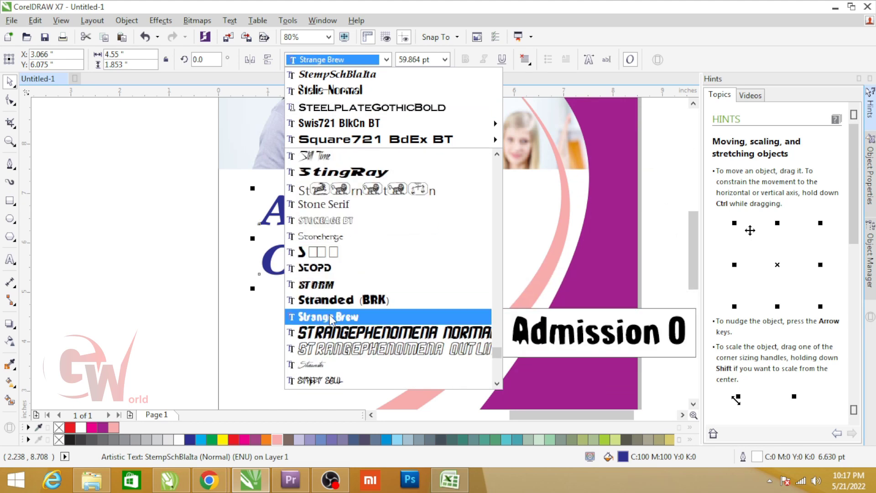
{"action": "key", "text": "Down"}
{"action": "key", "text": "Down"}
{"action": "key", "text": "Down"}
{"action": "key", "text": "Down"}
{"action": "key", "text": "Down"}
{"action": "key", "text": "Down"}
{"action": "key", "text": "Down"}
{"action": "key", "text": "Down"}
{"action": "key", "text": "Down"}
{"action": "key", "text": "Down"}
{"action": "key", "text": "Down"}
{"action": "key", "text": "Down"}
{"action": "key", "text": "Down"}
{"action": "key", "text": "Down"}
{"action": "key", "text": "Down"}
{"action": "key", "text": "Down"}
{"action": "key", "text": "Down"}
{"action": "key", "text": "Down"}
{"action": "key", "text": "Down"}
{"action": "key", "text": "Down"}
{"action": "key", "text": "Down"}
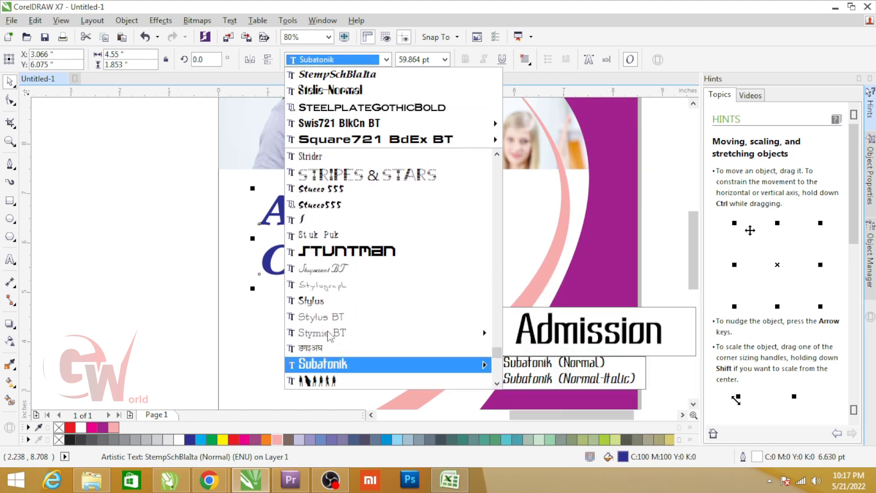
{"action": "key", "text": "Return"}
Try the SueVermeer5 font on the "Admission Open" text and undo the font change.
{"action": "left_click", "coordinate": [338, 60]}
{"action": "key", "text": "Down"}
{"action": "key", "text": "Down"}
{"action": "key", "text": "Down"}
{"action": "key", "text": "Down"}
{"action": "key", "text": "Down"}
{"action": "key", "text": "Down"}
{"action": "key", "text": "Down"}
{"action": "key", "text": "Up"}
{"action": "key", "text": "Return"}
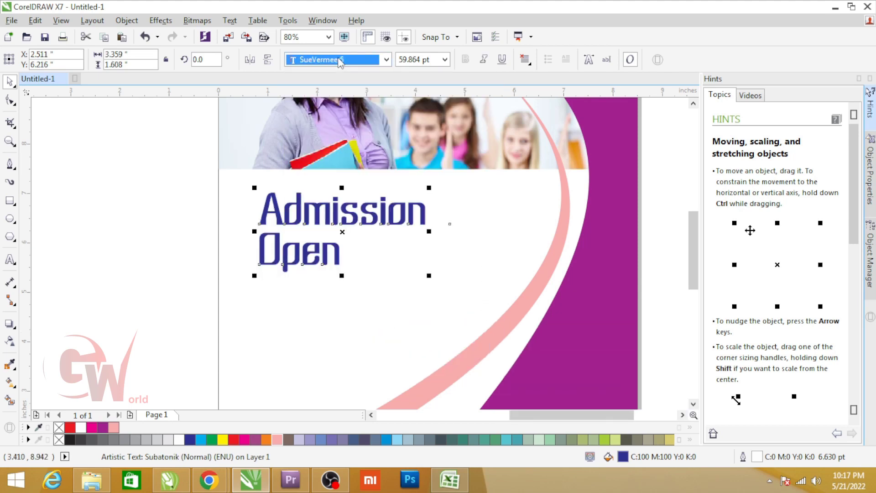
{"action": "key", "text": "ctrl+z"}
Enlarge the "Admission Open" text to about 75 pt and add a slightly offset copy filled with purple C40 M100.
{"action": "left_click_drag", "start_coordinate": [429, 277], "coordinate": [464, 294]}
{"action": "left_click_drag", "start_coordinate": [358, 224], "coordinate": [358, 223]}
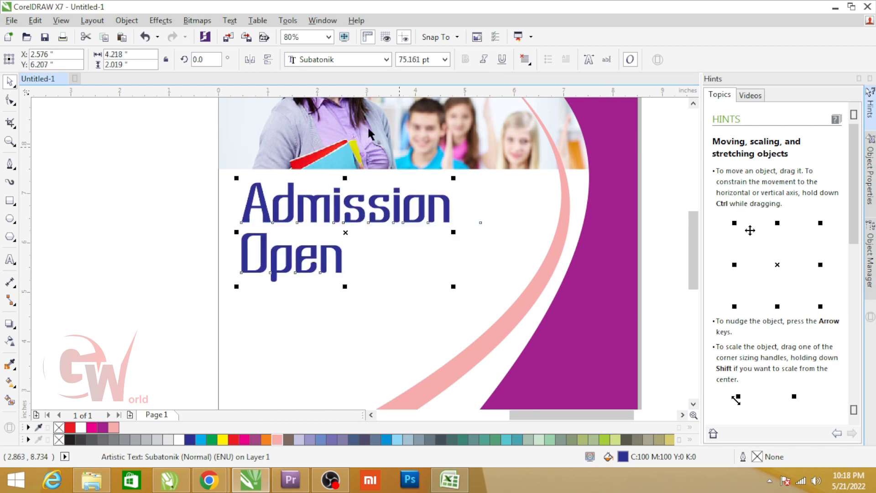
{"action": "left_click_drag", "start_coordinate": [350, 235], "coordinate": [353, 237]}
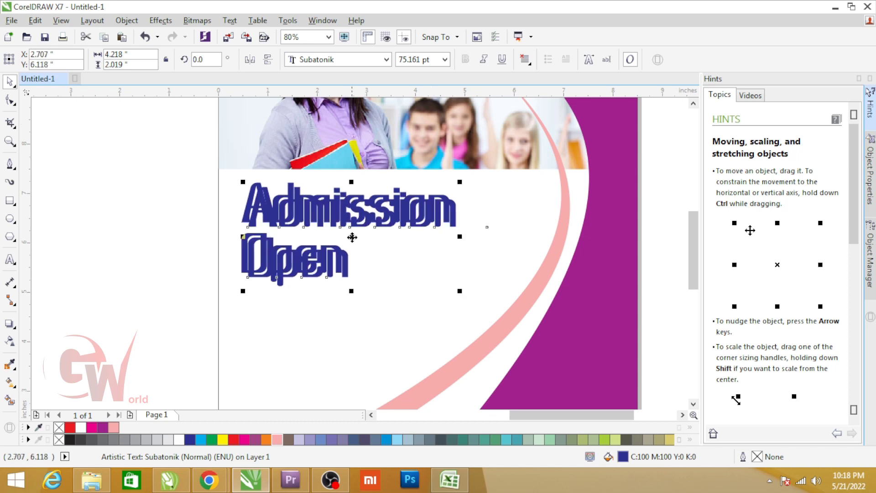
{"action": "left_click", "coordinate": [102, 427]}
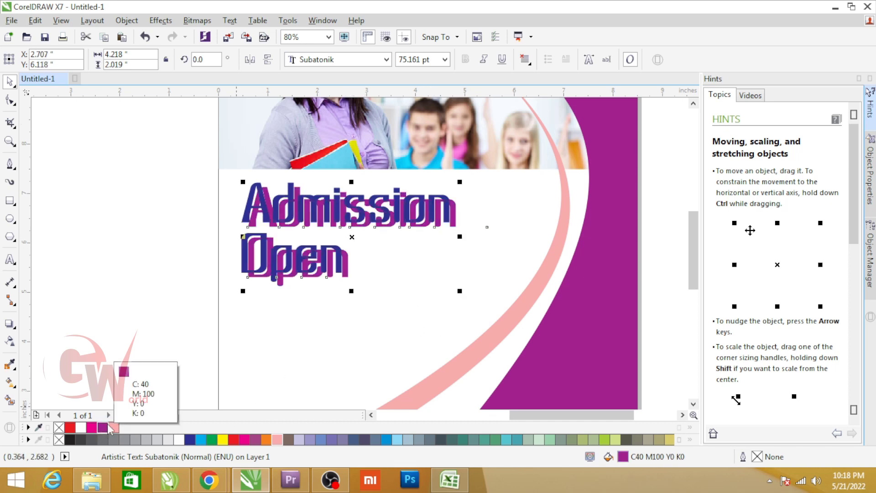
Give the blue "Admission Open" text a white outline about 5.5 pt wide.
{"action": "key", "text": "ctrl+z"}
{"action": "key", "text": "ctrl+z"}
{"action": "right_click", "coordinate": [181, 441]}
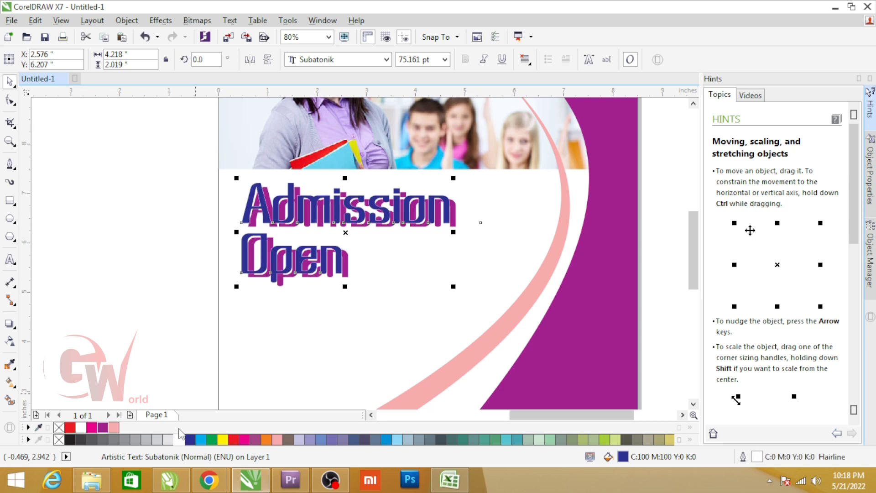
{"action": "key", "text": "F12"}
{"action": "key", "text": "Return"}
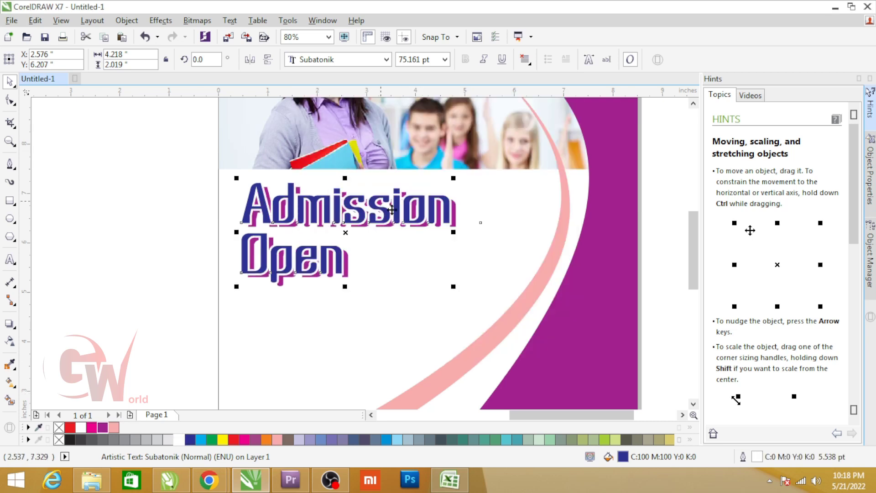
{"action": "key", "text": "F12"}
{"action": "left_click", "coordinate": [439, 359]}
Nudge the purple copy of the "Admission Open" text and delete it.
{"action": "scroll", "coordinate": [458, 212], "scroll_direction": "up", "scroll_amount": 2}
{"action": "left_click_drag", "start_coordinate": [439, 214], "coordinate": [431, 205]}
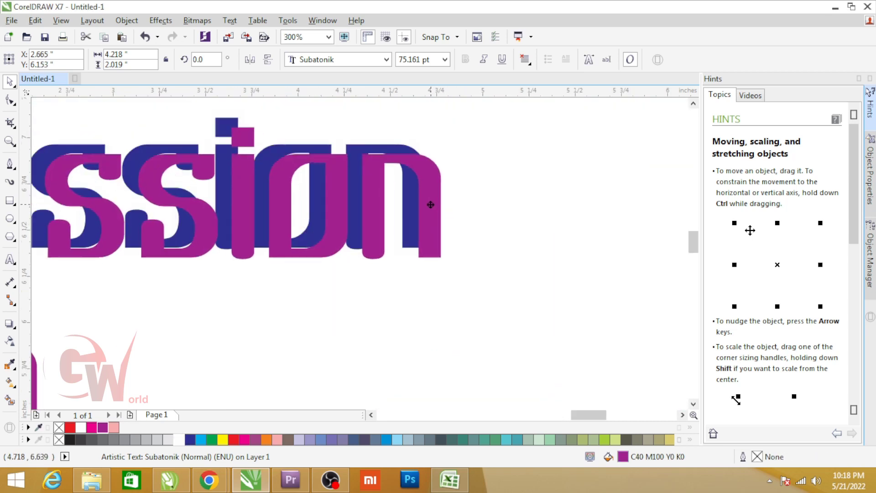
{"action": "scroll", "coordinate": [436, 219], "scroll_direction": "down", "scroll_amount": 2}
{"action": "key", "text": "Delete"}
Add a black drop shadow to the "Admission Open" text with opacity 50 and feathering 6.
{"action": "left_click", "coordinate": [354, 225]}
{"action": "left_click", "coordinate": [9, 324]}
{"action": "left_click_drag", "start_coordinate": [334, 241], "coordinate": [344, 224]}
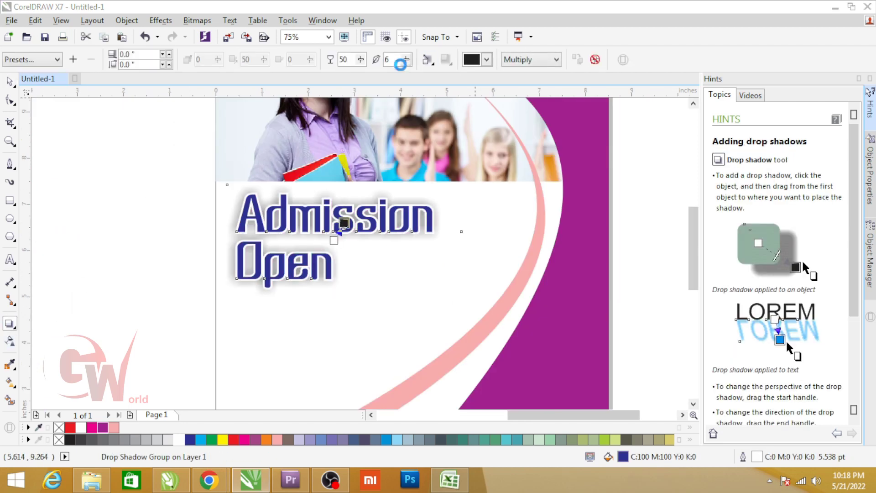
{"action": "key", "text": "space"}
{"action": "key", "text": "Escape"}
Add the artistic text "2022" below the "Admission Open" heading.
{"action": "scroll", "coordinate": [339, 239], "scroll_direction": "down", "scroll_amount": 1}
{"action": "key", "text": "F2"}
{"action": "left_click_drag", "start_coordinate": [160, 184], "coordinate": [446, 370]}
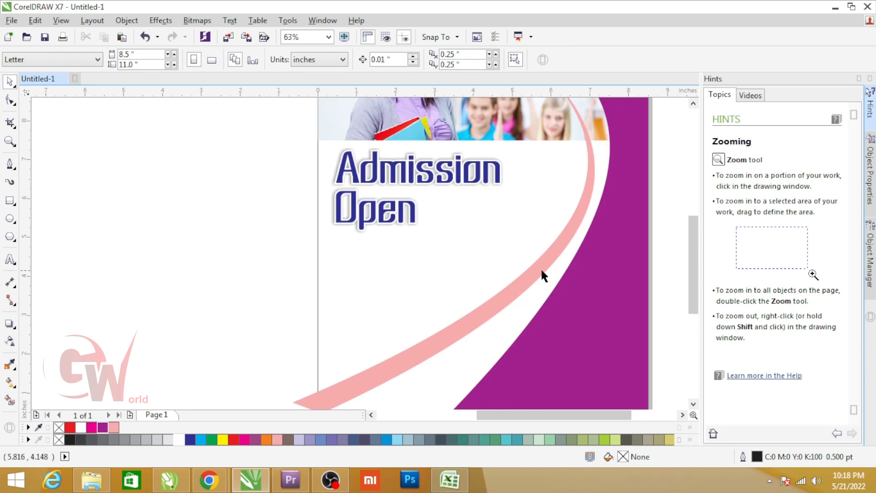
{"action": "key", "text": "F8"}
{"action": "left_click", "coordinate": [403, 273]}
{"action": "type", "text": "2022"}
{"action": "key", "text": "ctrl+space"}
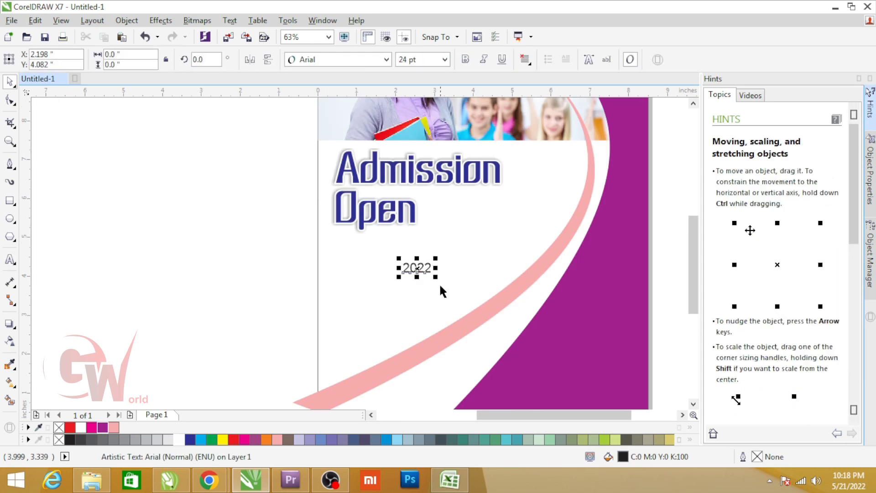
Enlarge the "2022" text to about 54 pt and make it bold.
{"action": "left_click", "coordinate": [454, 294]}
{"action": "left_click", "coordinate": [322, 275]}
{"action": "left_click", "coordinate": [417, 269]}
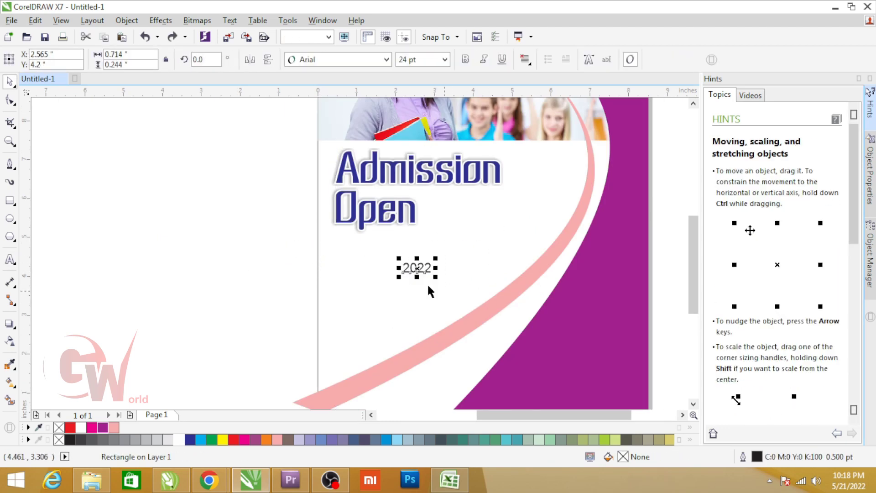
{"action": "left_click_drag", "start_coordinate": [432, 277], "coordinate": [470, 290]}
{"action": "left_click", "coordinate": [467, 59]}
Change the font of the "2022" text to Square721 BdEx BT.
{"action": "left_click", "coordinate": [386, 60]}
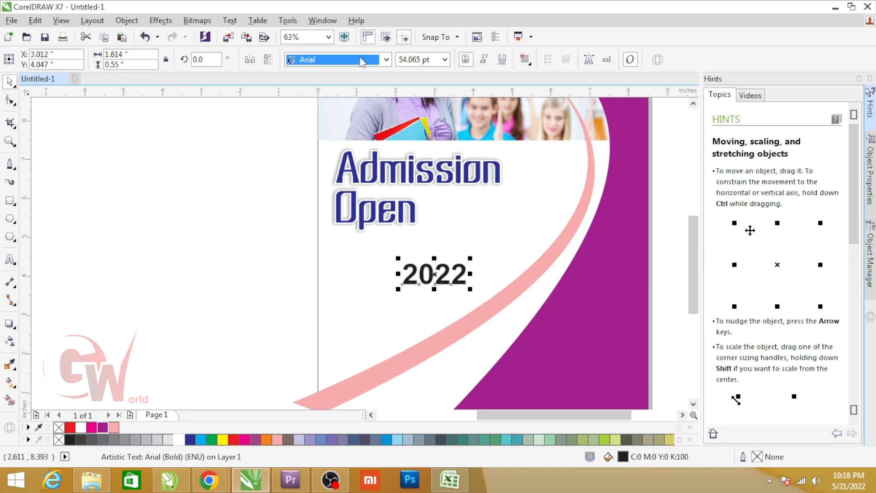
{"action": "scroll", "coordinate": [323, 366], "scroll_direction": "down", "scroll_amount": 1}
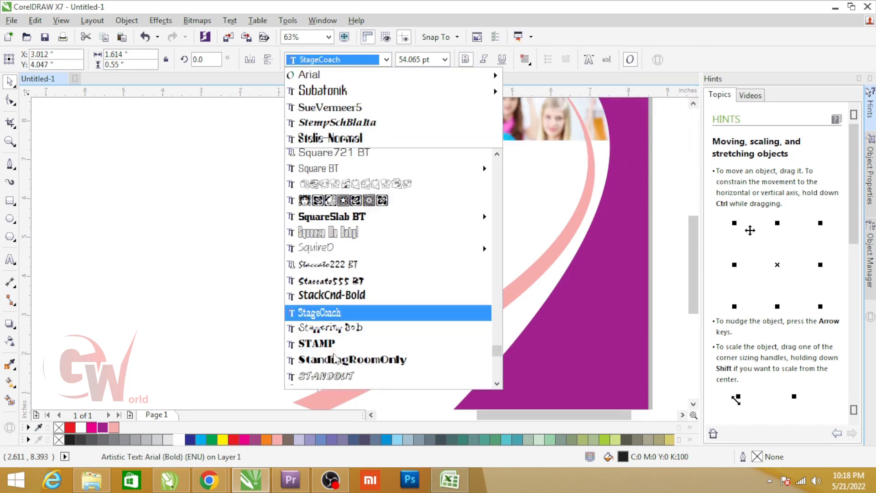
{"action": "scroll", "coordinate": [322, 368], "scroll_direction": "up", "scroll_amount": 10}
{"action": "scroll", "coordinate": [322, 169], "scroll_direction": "down", "scroll_amount": 2}
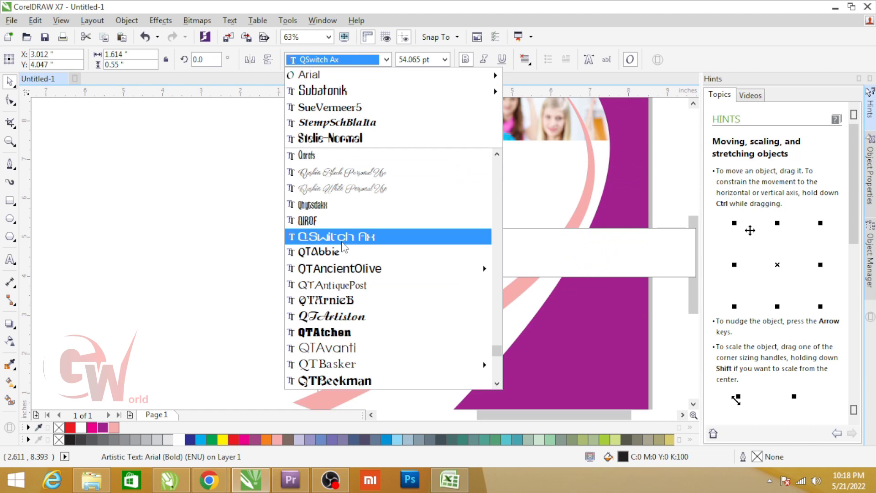
{"action": "scroll", "coordinate": [358, 160], "scroll_direction": "down", "scroll_amount": 10}
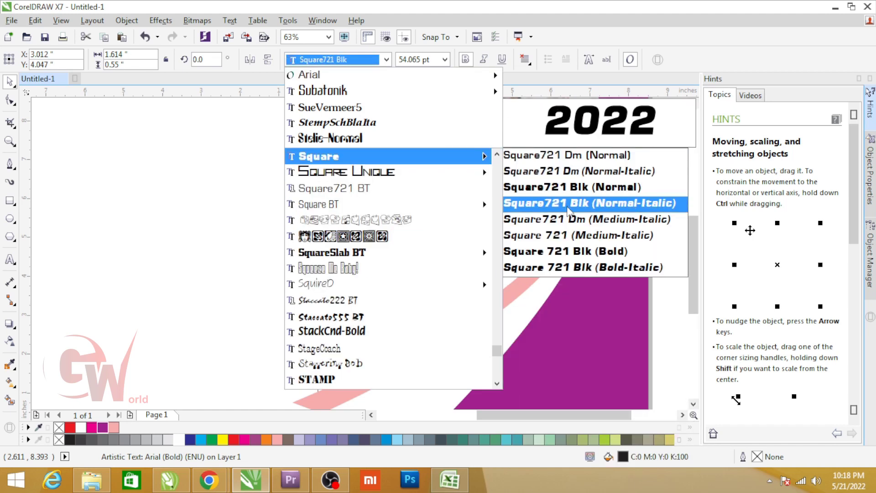
{"action": "mouse_move", "coordinate": [410, 204]}
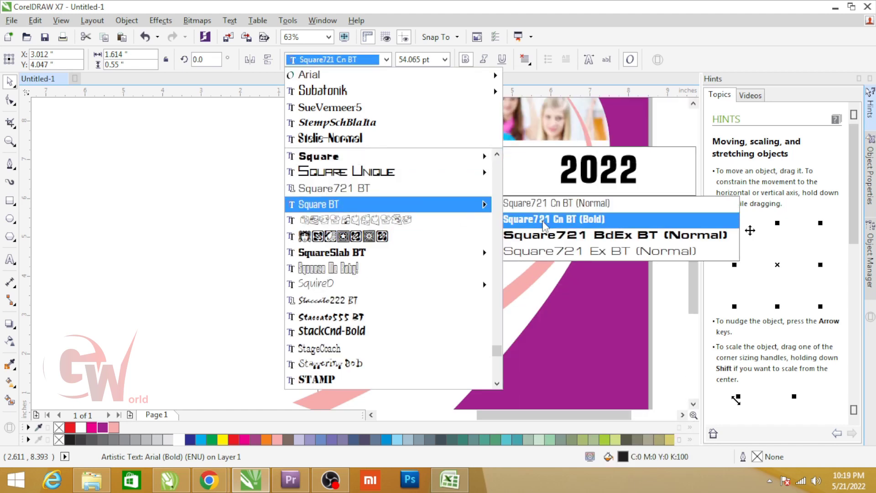
{"action": "left_click", "coordinate": [591, 238]}
Fill the "2022" text red, place it beside "Open" and resize it to about 64 pt.
{"action": "left_click_drag", "start_coordinate": [514, 285], "coordinate": [471, 179]}
{"action": "scroll", "coordinate": [486, 215], "scroll_direction": "up", "scroll_amount": 3}
{"action": "left_click", "coordinate": [233, 440]}
{"action": "left_click_drag", "start_coordinate": [585, 210], "coordinate": [563, 218]}
Give "2022" a vertical fountain fill from red to dark red with M100 Y100 K60.
{"action": "key", "text": "F11"}
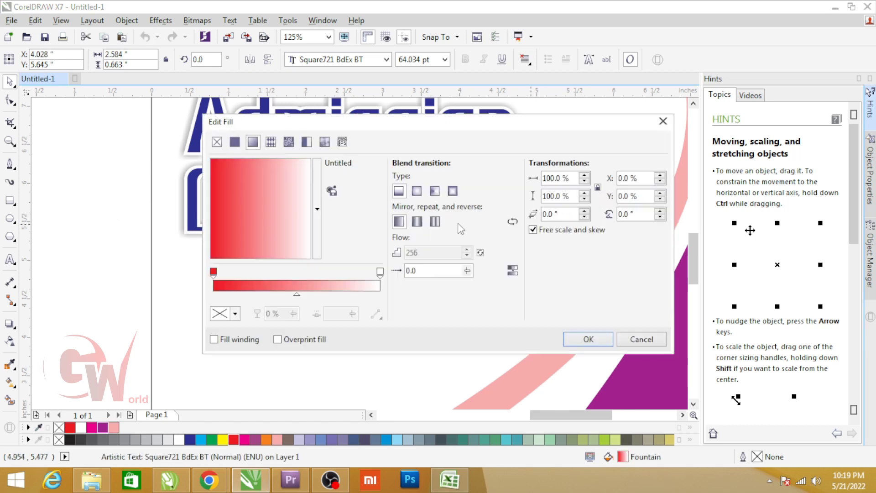
{"action": "left_click", "coordinate": [234, 315]}
{"action": "type", "text": "100"}
{"action": "key", "text": "Tab"}
{"action": "type", "text": "10"}
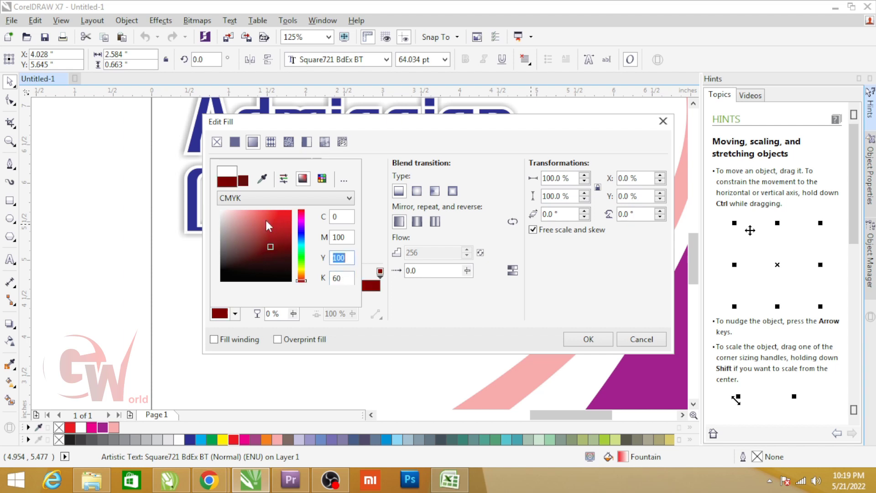
{"action": "key", "text": "Return"}
{"action": "key", "text": "Return"}
{"action": "left_click", "coordinate": [453, 193]}
{"action": "key", "text": "g"}
{"action": "left_click_drag", "start_coordinate": [450, 192], "coordinate": [445, 229]}
{"action": "key", "text": "space"}
Add a black perspective drop shadow to the "2022" text with opacity 71 and feathering 15.
{"action": "left_click", "coordinate": [8, 324]}
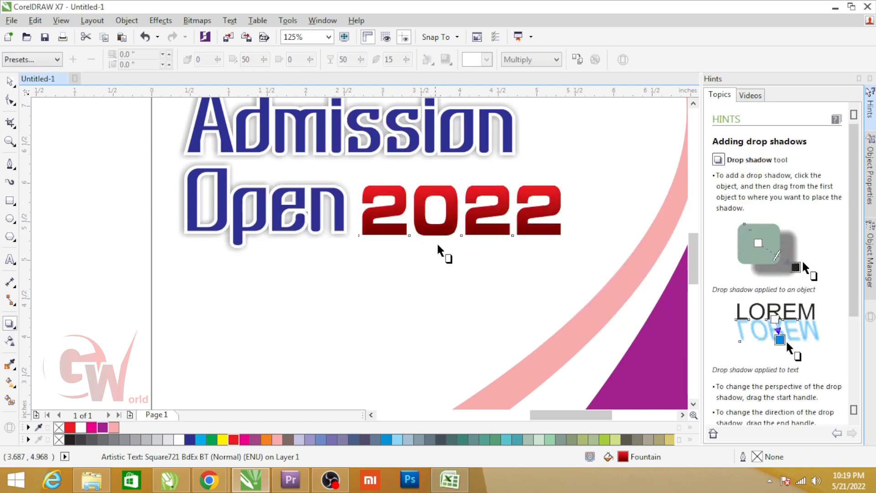
{"action": "left_click_drag", "start_coordinate": [514, 221], "coordinate": [479, 208]}
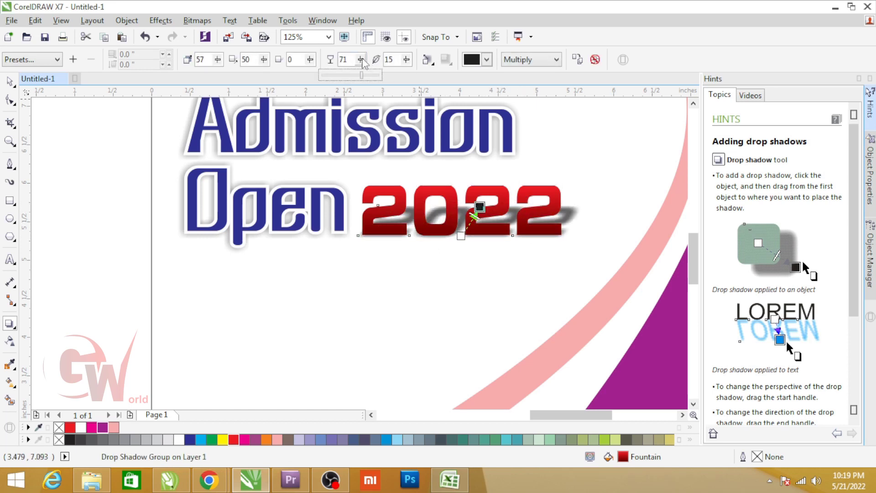
{"action": "scroll", "coordinate": [391, 224], "scroll_direction": "down", "scroll_amount": 2}
Place the "PUBLIC SCHOOL" text from beside the page below the "Admission Open 2022" heading.
{"action": "key", "text": "space"}
{"action": "left_click", "coordinate": [290, 237]}
{"action": "key", "text": "F2"}
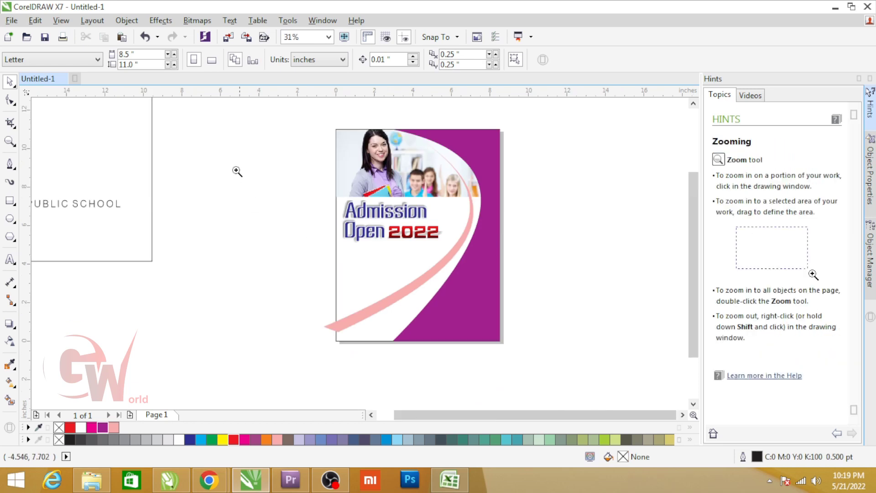
{"action": "left_click_drag", "start_coordinate": [561, 390], "coordinate": [562, 390]}
{"action": "scroll", "coordinate": [386, 262], "scroll_direction": "down", "scroll_amount": 1}
{"action": "left_click_drag", "start_coordinate": [191, 242], "coordinate": [366, 315]}
{"action": "scroll", "coordinate": [383, 271], "scroll_direction": "up", "scroll_amount": 3}
Add the artistic text "abc" above "PUBLIC SCHOOL", enlarge it to about 53 pt and set its font to Baha.
{"action": "key", "text": "F8"}
{"action": "left_click", "coordinate": [221, 276]}
{"action": "type", "text": "abc"}
{"action": "key", "text": "ctrl+space"}
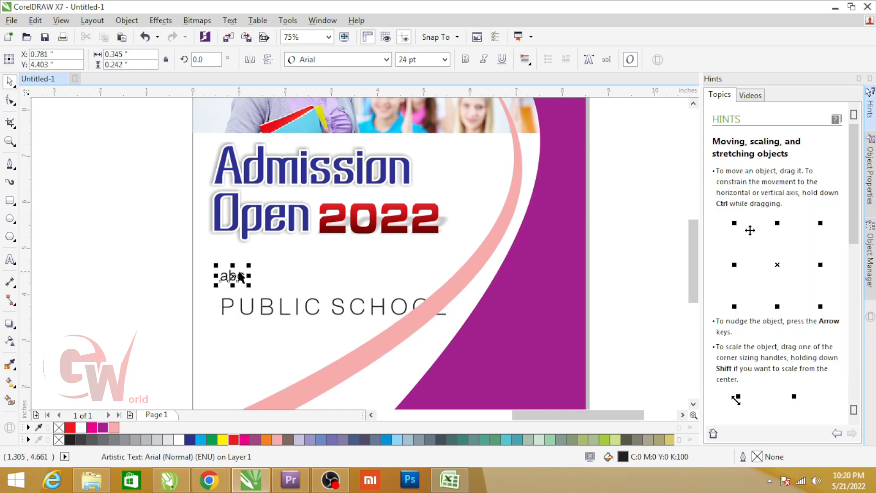
{"action": "left_click_drag", "start_coordinate": [255, 264], "coordinate": [278, 252]}
{"action": "left_click", "coordinate": [335, 59]}
{"action": "type", "text": "Baha"}
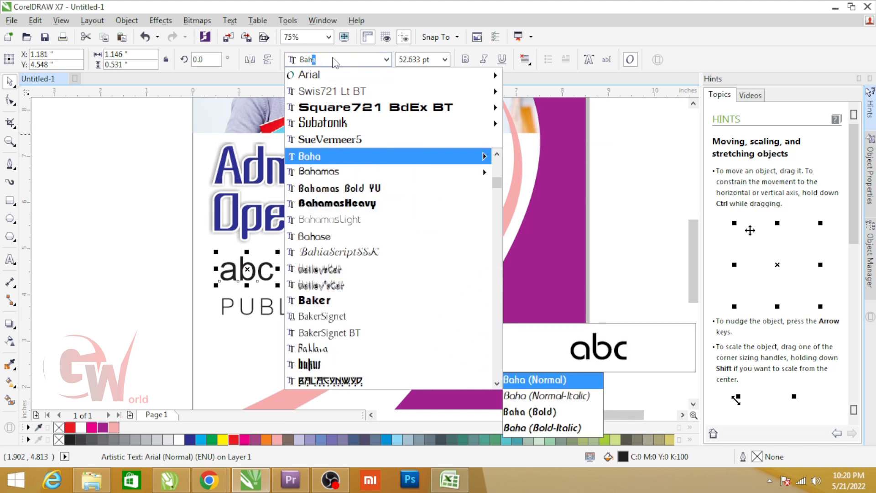
{"action": "key", "text": "Return"}
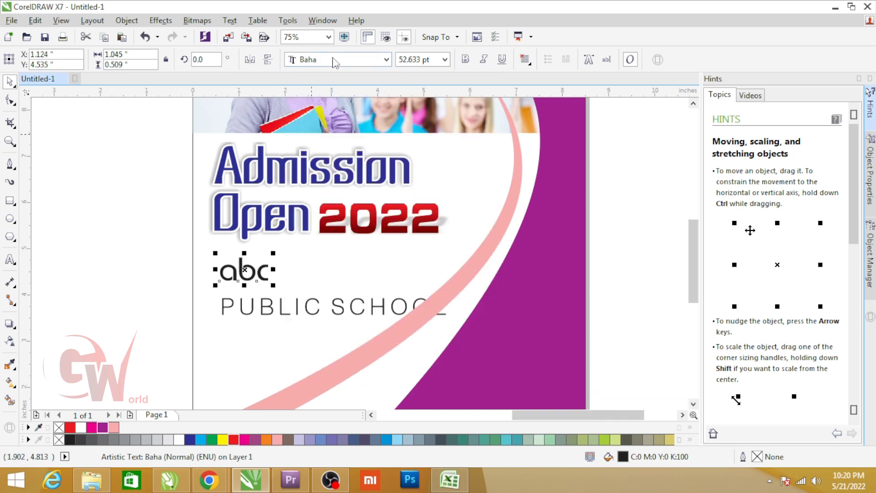
Change "abc" to "Abc" and move the "PUBLIC SCHOOL" text up closer beneath it.
{"action": "double_click", "coordinate": [244, 274]}
{"action": "key", "text": "ctrl+space"}
{"action": "left_click", "coordinate": [269, 304]}
{"action": "left_click", "coordinate": [270, 305]}
{"action": "left_click", "coordinate": [268, 304]}
{"action": "key", "text": "ctrl+z"}
{"action": "left_click", "coordinate": [269, 305]}
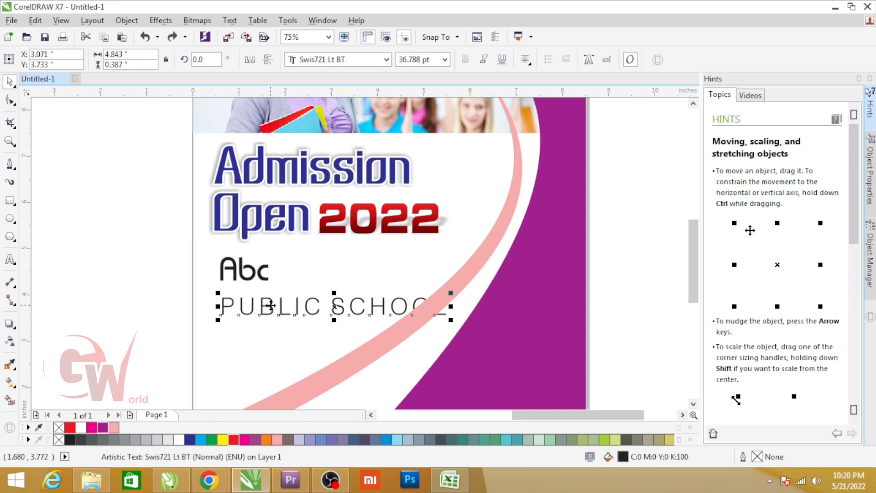
{"action": "left_click_drag", "start_coordinate": [270, 305], "coordinate": [272, 297]}
Draw a rectangle about 5.14 by 0.61 inches over "PUBLIC SCHOOL" and fill it with the document's purple.
{"action": "key", "text": "F6"}
{"action": "left_click_drag", "start_coordinate": [211, 284], "coordinate": [450, 313]}
{"action": "left_click", "coordinate": [107, 429]}
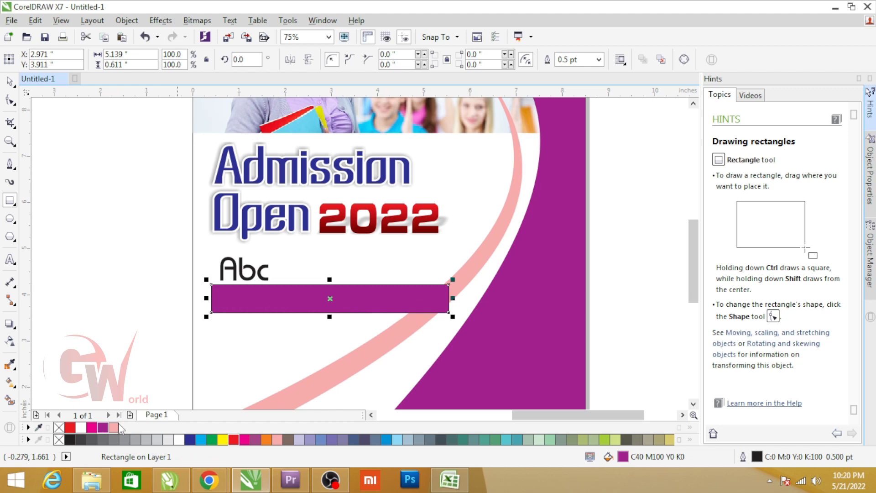
{"action": "key", "text": "space"}
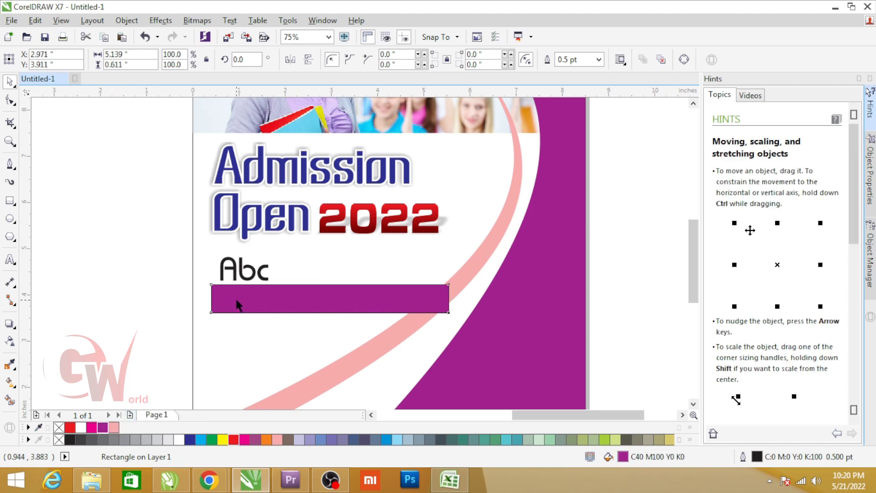
Bring "PUBLIC SCHOOL" in front of the purple rectangle, color it white and center it on the rectangle.
{"action": "left_click_drag", "start_coordinate": [272, 319], "coordinate": [535, 388]}
{"action": "key", "text": "shift+Page_Up"}
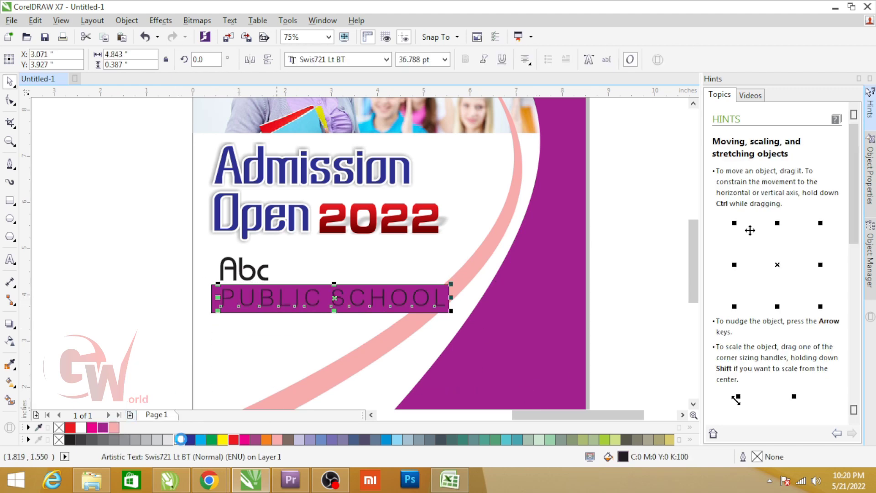
{"action": "left_click", "coordinate": [179, 440]}
{"action": "scroll", "coordinate": [292, 306], "scroll_direction": "up", "scroll_amount": 1}
{"action": "left_click", "coordinate": [288, 316], "text": "shift"}
{"action": "key", "text": "c"}
{"action": "key", "text": "e"}
Align "Abc" with the purple rectangle's left end and fill it dark green, C100 M0 Y100 K60.
{"action": "left_click", "coordinate": [226, 253]}
{"action": "left_click_drag", "start_coordinate": [226, 257], "coordinate": [210, 254]}
{"action": "left_click", "coordinate": [212, 440]}
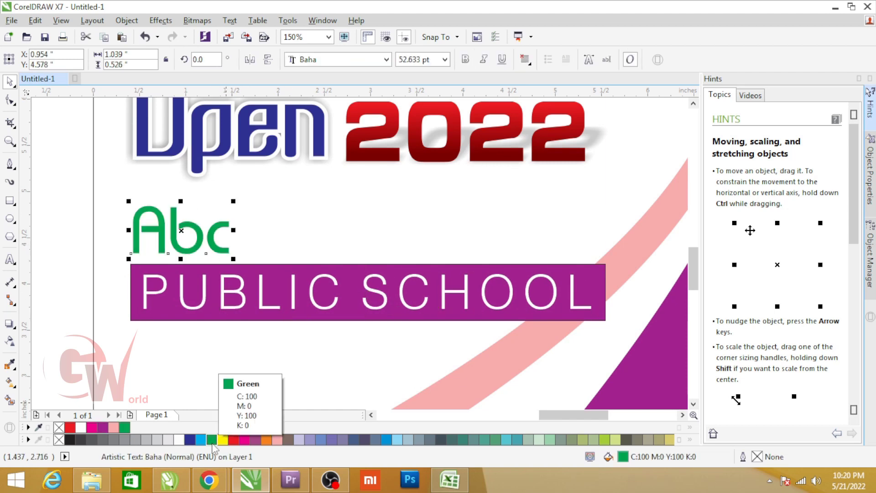
{"action": "key", "text": "shift+F11"}
{"action": "key", "text": "Return"}
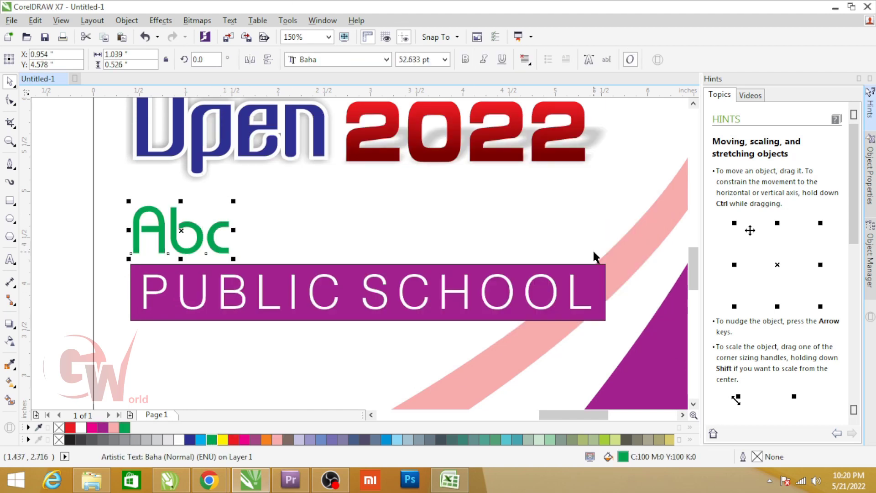
{"action": "key", "text": "shift+F11"}
{"action": "type", "text": "60"}
{"action": "key", "text": "shift+Tab"}
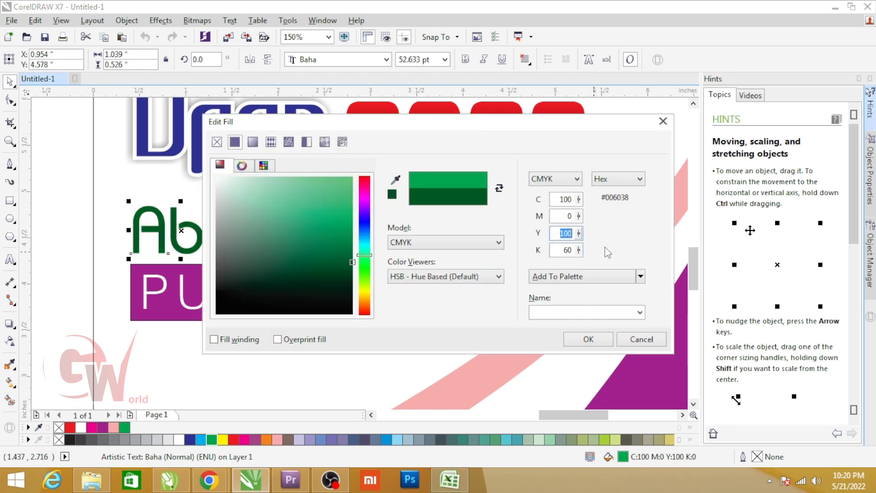
{"action": "key", "text": "Return"}
Remove the outline from the purple rectangle behind "PUBLIC SCHOOL".
{"action": "scroll", "coordinate": [339, 245], "scroll_direction": "down", "scroll_amount": 2}
{"action": "key", "text": "Escape"}
{"action": "left_click", "coordinate": [341, 263]}
{"action": "key", "text": "x"}
{"action": "left_click", "coordinate": [537, 251]}
Draw a white circle about 2.19 inches wide on the curve right of "2022" with a 3 pt purple outline.
{"action": "left_click", "coordinate": [10, 218]}
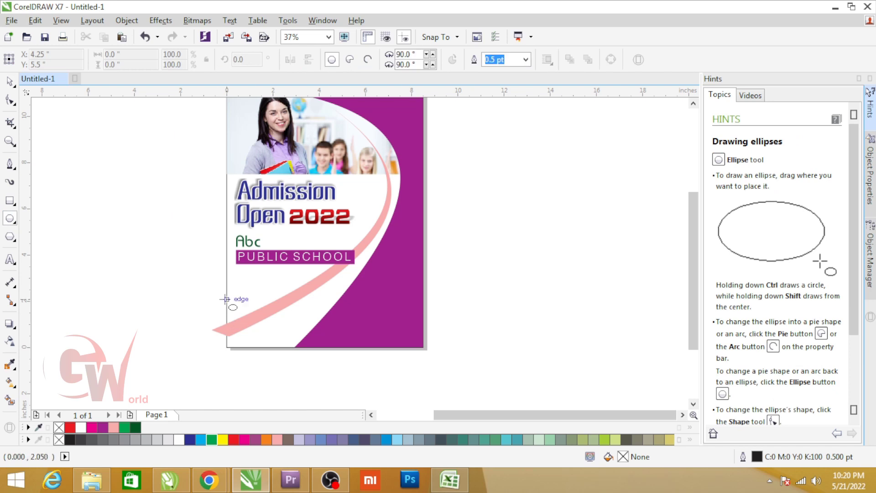
{"action": "left_click_drag", "start_coordinate": [364, 183], "coordinate": [401, 235]}
{"action": "key", "text": "space"}
{"action": "key", "text": "F2"}
{"action": "scroll", "coordinate": [456, 178], "scroll_direction": "up", "scroll_amount": 3}
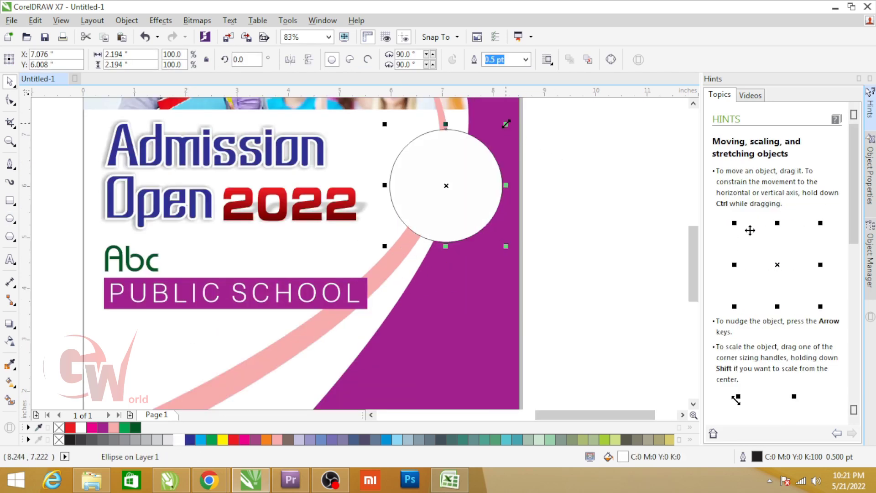
{"action": "type", "text": "3"}
{"action": "key", "text": "Return"}
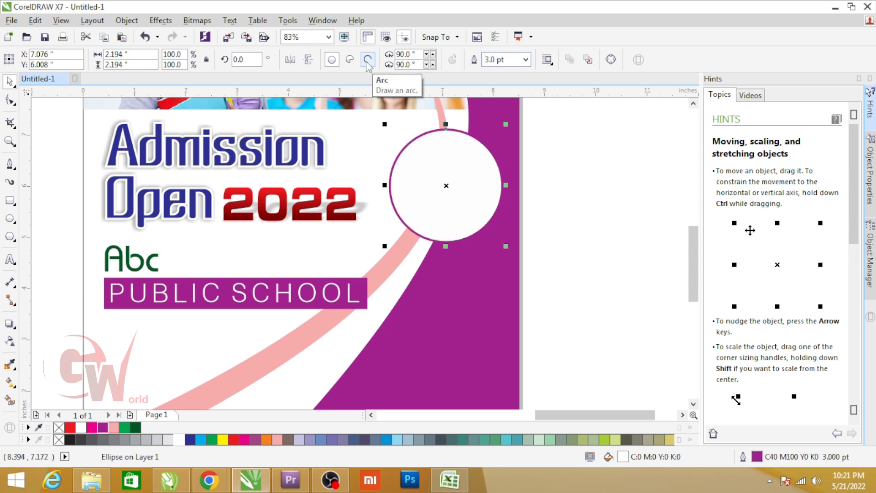
Add two smaller concentric copies inside the circle, fill the larger one purple and remove both inner outlines.
{"action": "scroll", "coordinate": [497, 149], "scroll_direction": "up", "scroll_amount": 2}
{"action": "left_click_drag", "start_coordinate": [514, 111], "coordinate": [508, 136]}
{"action": "right_click", "coordinate": [508, 137]}
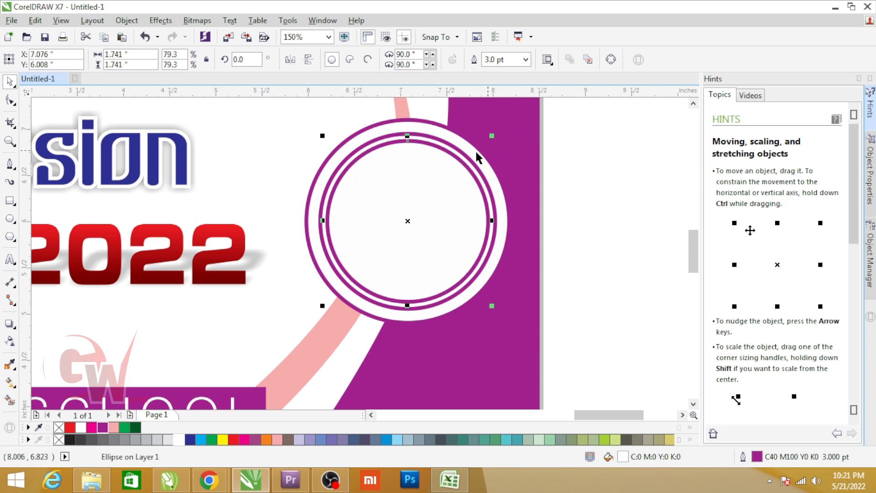
{"action": "left_click", "coordinate": [103, 427]}
{"action": "left_click", "coordinate": [413, 205]}
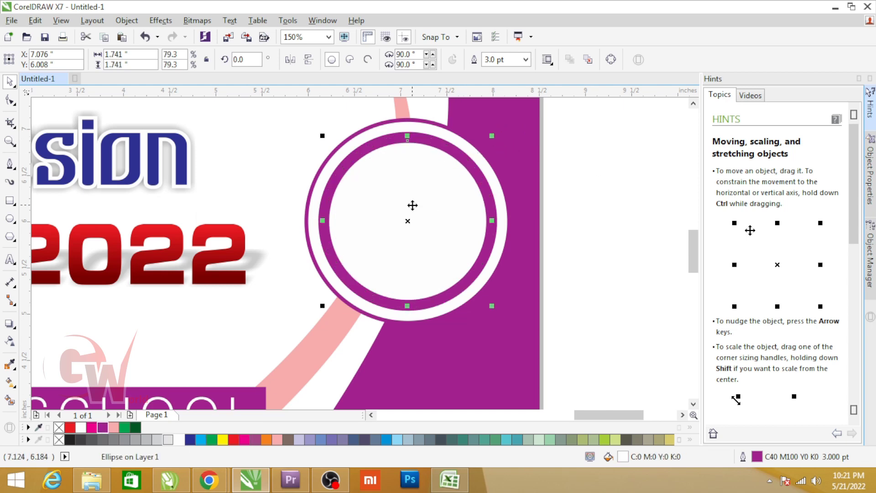
{"action": "key", "text": "alt+x"}
{"action": "key", "text": "Tab"}
{"action": "key", "text": "alt+x"}
{"action": "left_click", "coordinate": [558, 214]}
{"action": "scroll", "coordinate": [414, 255], "scroll_direction": "down", "scroll_amount": 2}
{"action": "scroll", "coordinate": [404, 281], "scroll_direction": "up", "scroll_amount": 1}
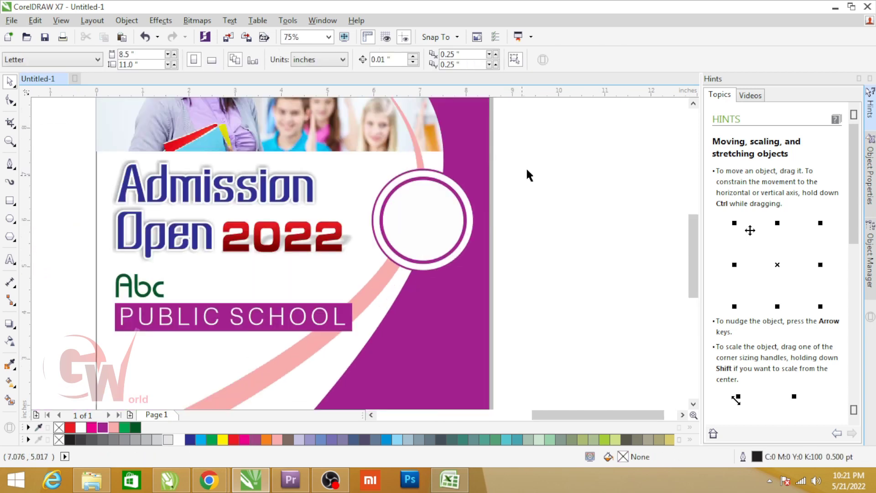
Group the three concentric circles and place a copy lower on the pink curve, below "PUBLIC SCHOOL".
{"action": "key", "text": "ctrl+g"}
{"action": "left_click_drag", "start_coordinate": [425, 225], "coordinate": [291, 385]}
{"action": "scroll", "coordinate": [336, 375], "scroll_direction": "down", "scroll_amount": 1}
{"action": "scroll", "coordinate": [339, 346], "scroll_direction": "up", "scroll_amount": 1}
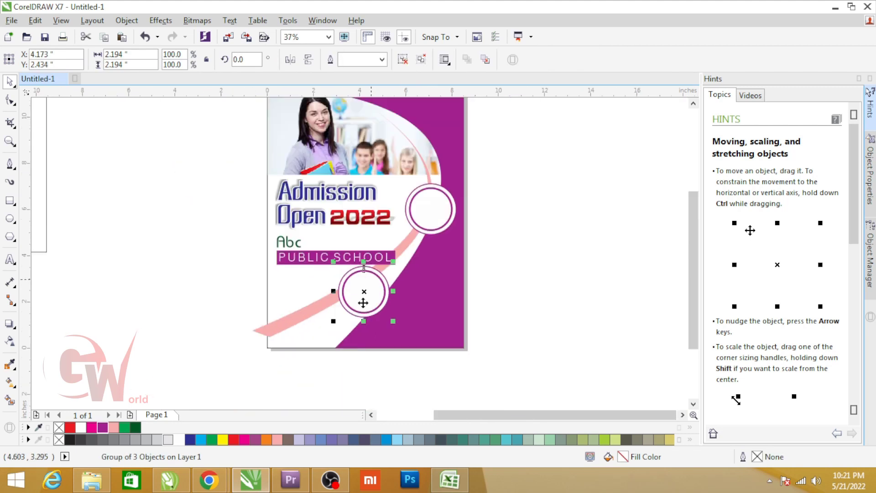
Copy the circle group to the page's lower-left corner and resize the three groups so they shrink toward the upper one.
{"action": "left_click_drag", "start_coordinate": [435, 296], "coordinate": [448, 299]}
{"action": "left_click_drag", "start_coordinate": [374, 260], "coordinate": [264, 311]}
{"action": "left_click_drag", "start_coordinate": [263, 324], "coordinate": [382, 258]}
{"action": "right_click", "coordinate": [382, 259]}
{"action": "left_click_drag", "start_coordinate": [448, 310], "coordinate": [408, 276]}
{"action": "scroll", "coordinate": [401, 237], "scroll_direction": "down", "scroll_amount": 1}
{"action": "left_click_drag", "start_coordinate": [497, 185], "coordinate": [468, 170]}
{"action": "left_click", "coordinate": [563, 189]}
{"action": "scroll", "coordinate": [435, 252], "scroll_direction": "down", "scroll_amount": 1}
{"action": "key", "text": "F2"}
{"action": "left_click_drag", "start_coordinate": [317, 144], "coordinate": [562, 330]}
{"action": "scroll", "coordinate": [327, 172], "scroll_direction": "up", "scroll_amount": 1}
Draw an outlineless lime green strip (C40 M0 Y100 K0) 0.161 inches high under the photo and shorten it to 6.934 inches.
{"action": "left_click", "coordinate": [336, 147]}
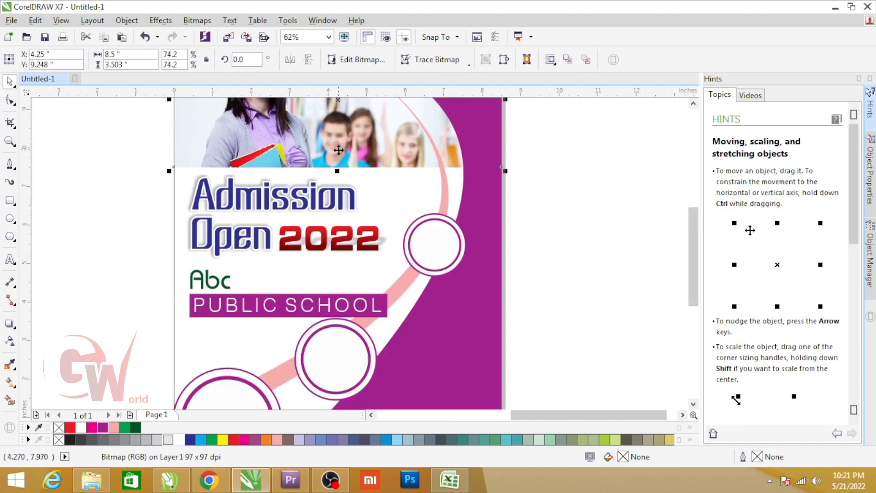
{"action": "key", "text": "F6"}
{"action": "left_click_drag", "start_coordinate": [401, 197], "coordinate": [501, 174]}
{"action": "left_click", "coordinate": [605, 439]}
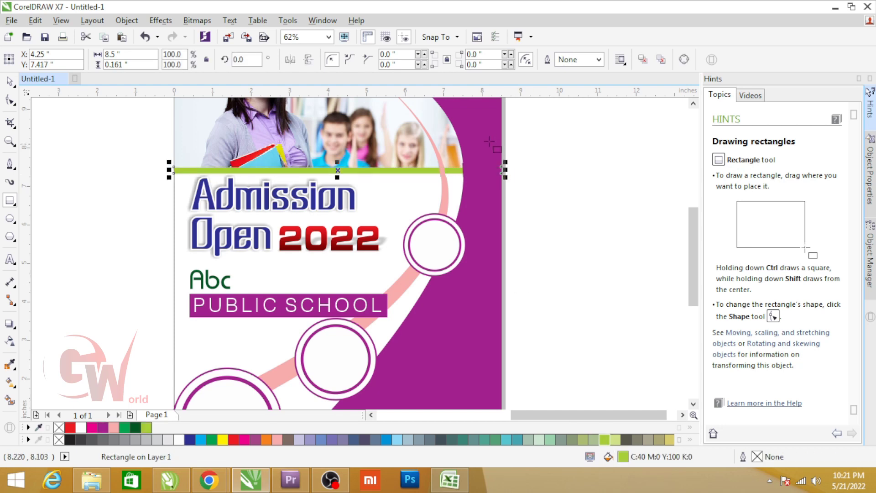
{"action": "key", "text": "space"}
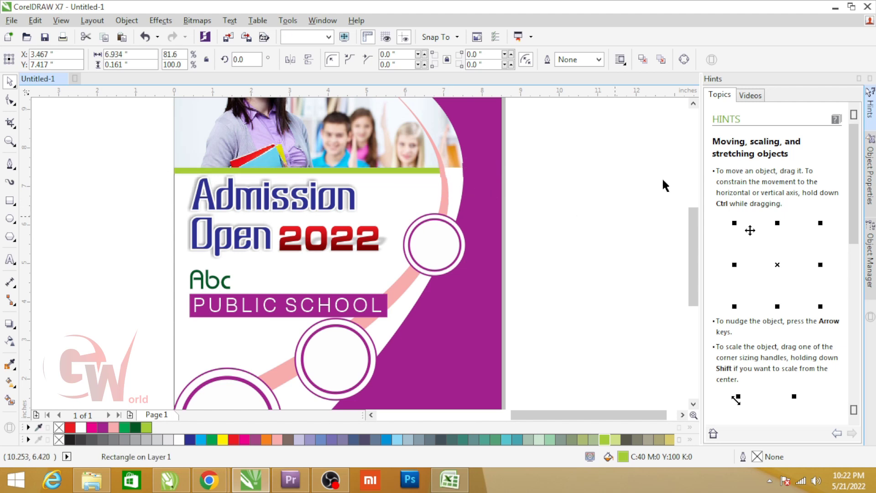
{"action": "left_click", "coordinate": [618, 212]}
{"action": "scroll", "coordinate": [607, 221], "scroll_direction": "down", "scroll_amount": 2}
{"action": "scroll", "coordinate": [620, 302], "scroll_direction": "up", "scroll_amount": 1}
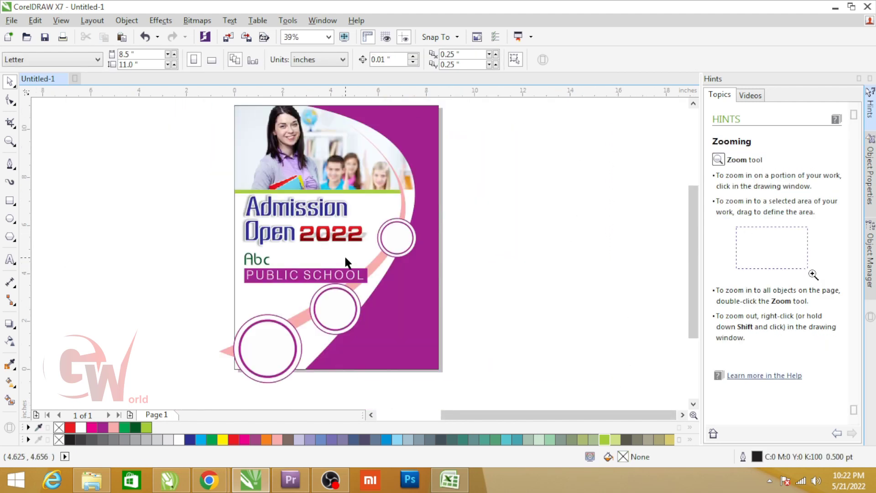
Switch to Chrome and search Google Images for "school vector".
{"action": "left_click", "coordinate": [215, 482]}
{"action": "left_click", "coordinate": [189, 68]}
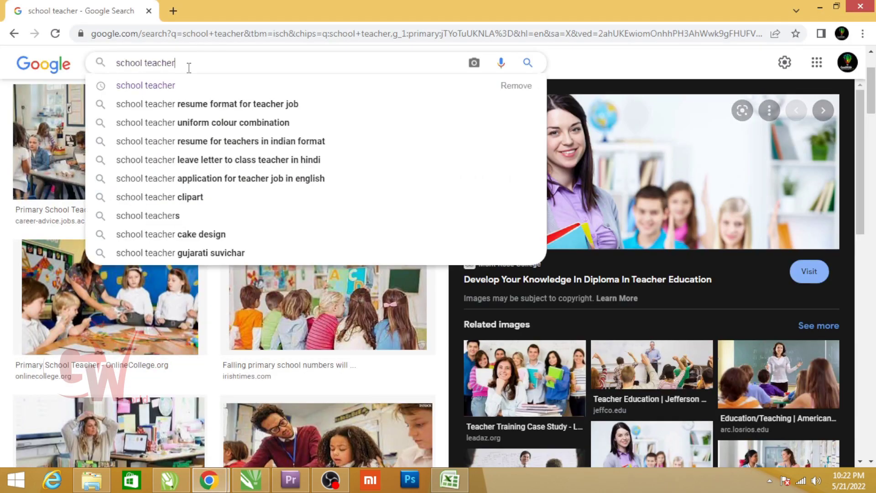
{"action": "key", "text": "BackSpace"}
{"action": "key", "text": "BackSpace"}
{"action": "type", "text": "vector"}
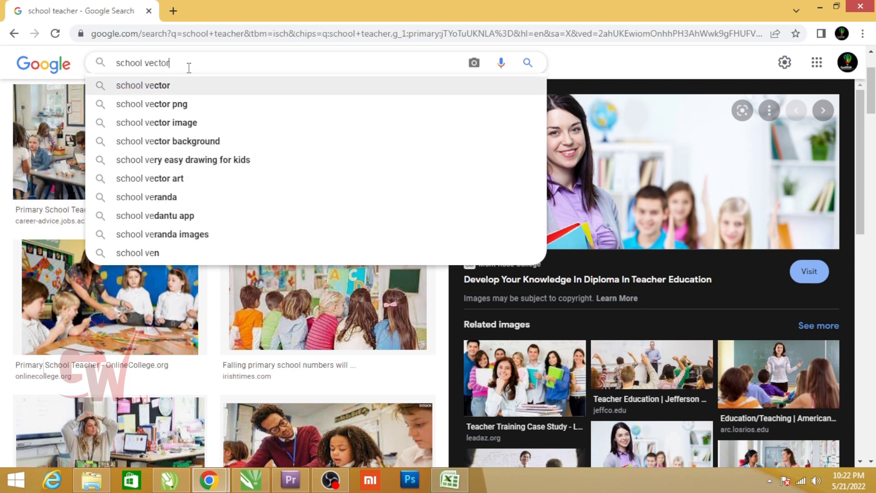
{"action": "key", "text": "Return"}
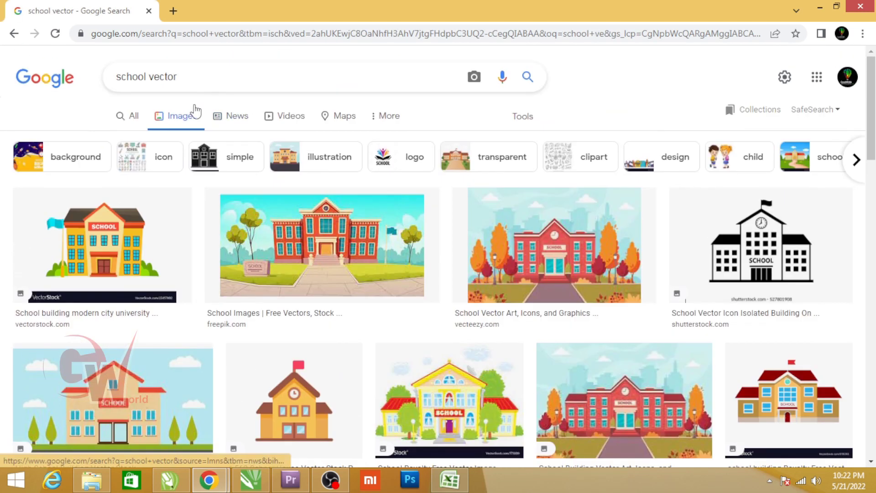
Narrow the "school vector" image results to the child category and preview the running boy with a red backpack.
{"action": "left_click_drag", "start_coordinate": [192, 77], "coordinate": [51, 89]}
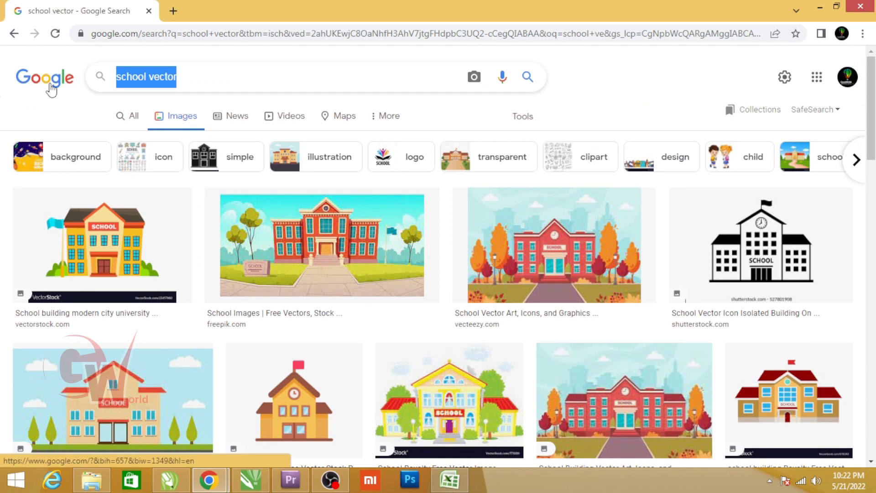
{"action": "left_click", "coordinate": [746, 163]}
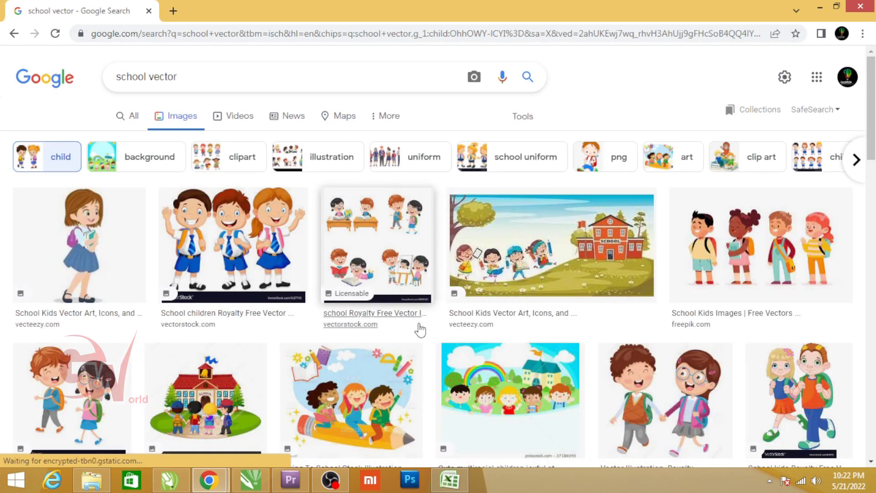
{"action": "scroll", "coordinate": [363, 368], "scroll_direction": "down", "scroll_amount": 4}
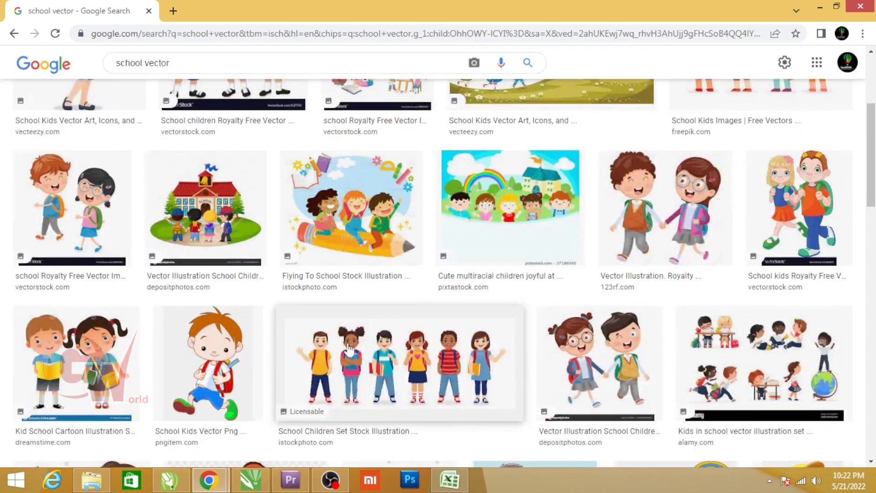
{"action": "left_click", "coordinate": [213, 378]}
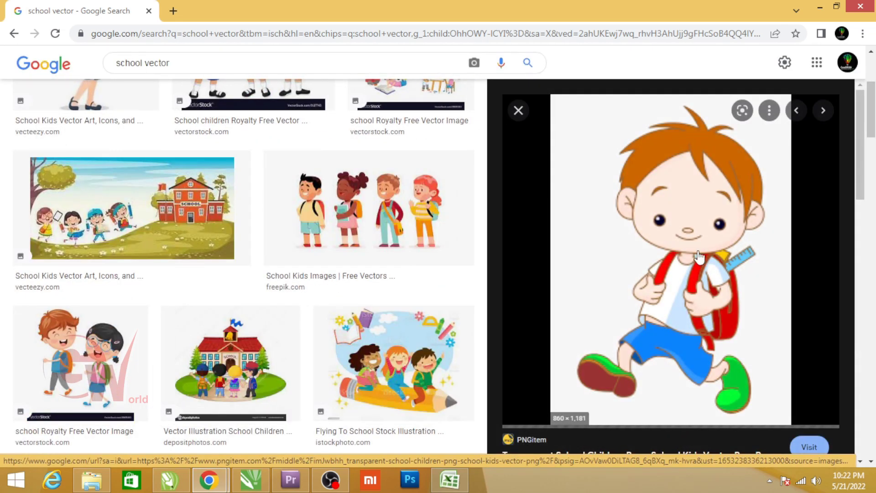
Browse the related images and preview the PNGitem cartoon of three children sitting on stacked books.
{"action": "scroll", "coordinate": [699, 251], "scroll_direction": "down", "scroll_amount": 5}
{"action": "scroll", "coordinate": [673, 337], "scroll_direction": "down", "scroll_amount": 5}
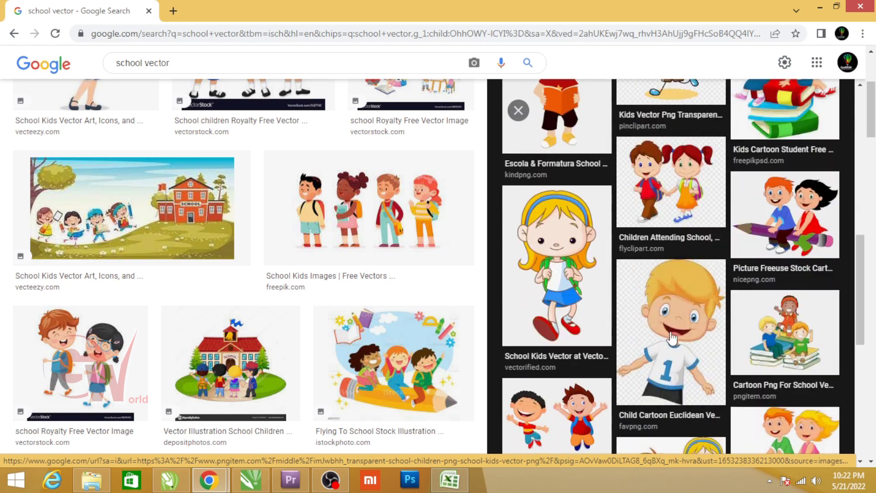
{"action": "key", "text": "alt+Tab"}
{"action": "key", "text": "alt+Tab"}
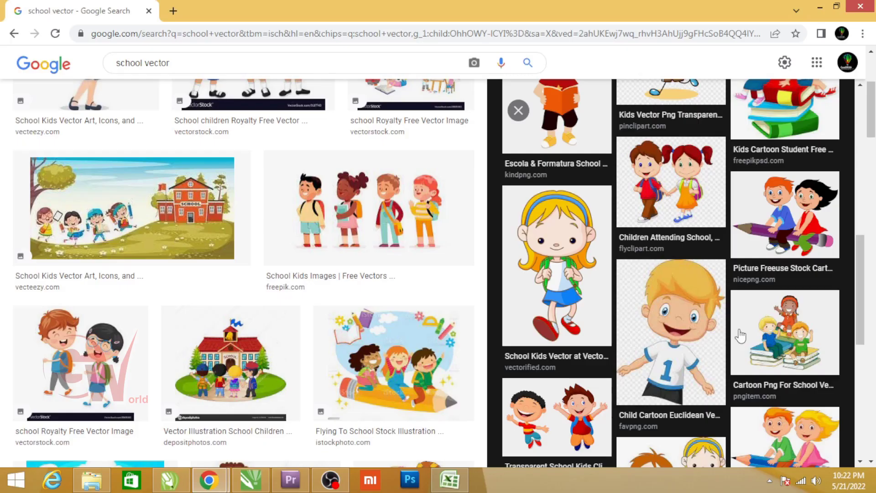
{"action": "scroll", "coordinate": [754, 341], "scroll_direction": "down", "scroll_amount": 5}
{"action": "scroll", "coordinate": [753, 340], "scroll_direction": "up", "scroll_amount": 4}
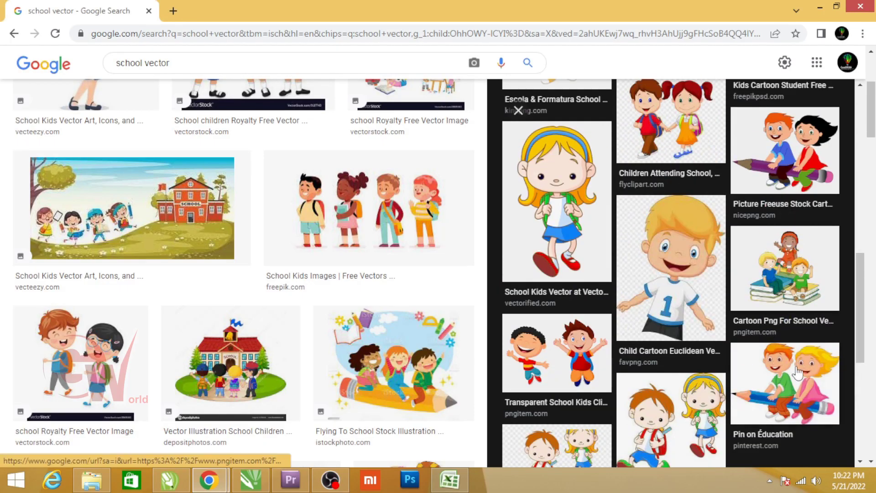
{"action": "left_click", "coordinate": [796, 279]}
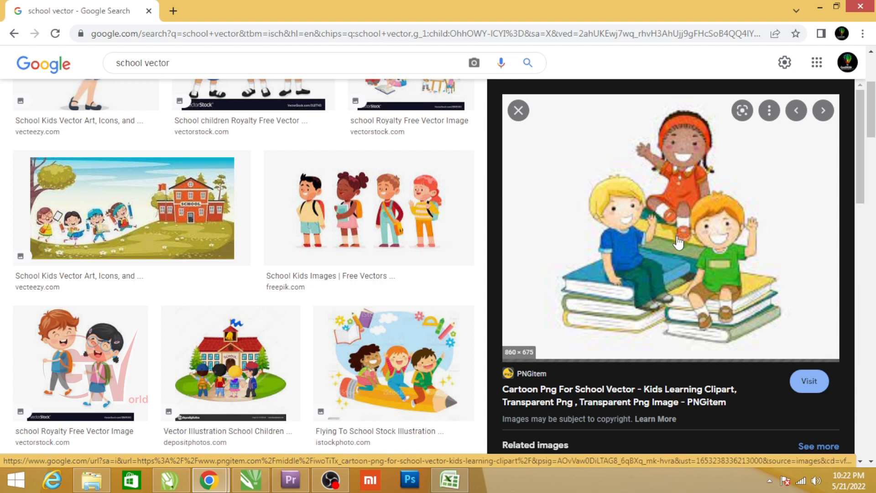
Open the pikpng.com page for the related "School Children Clipart" showing three children on books and look through it for a download option.
{"action": "scroll", "coordinate": [680, 247], "scroll_direction": "down", "scroll_amount": 5}
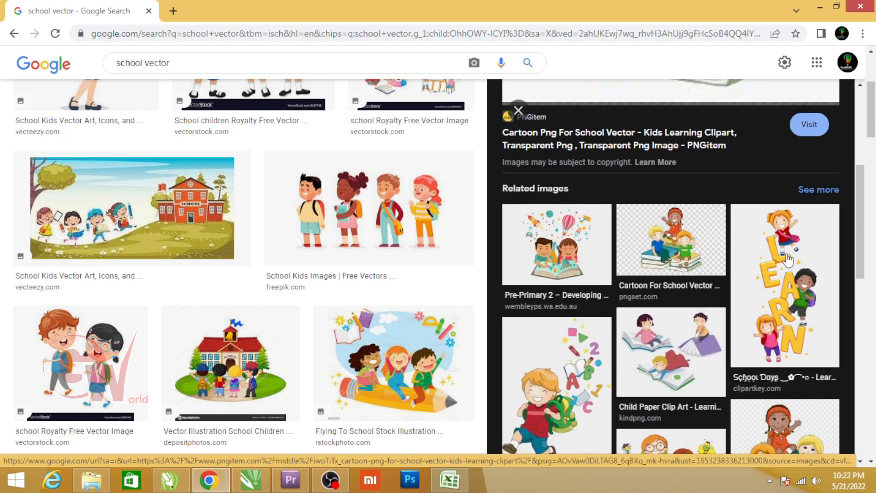
{"action": "scroll", "coordinate": [714, 286], "scroll_direction": "down", "scroll_amount": 4}
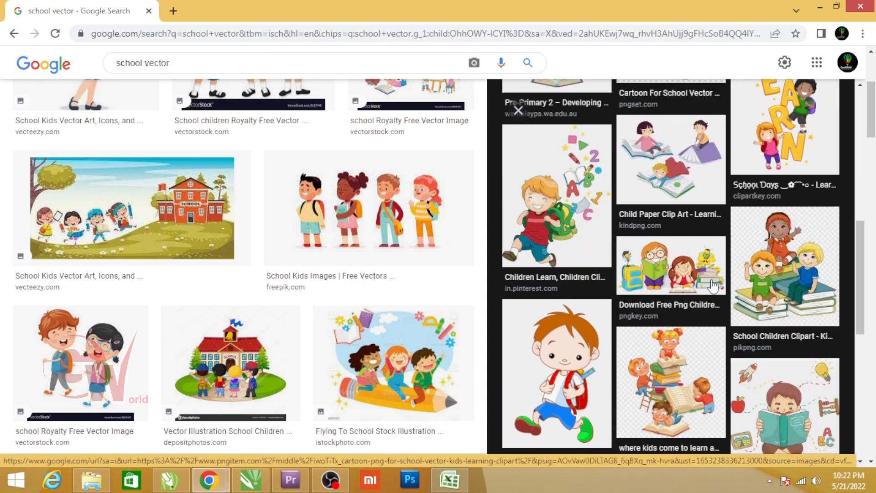
{"action": "left_click", "coordinate": [797, 281]}
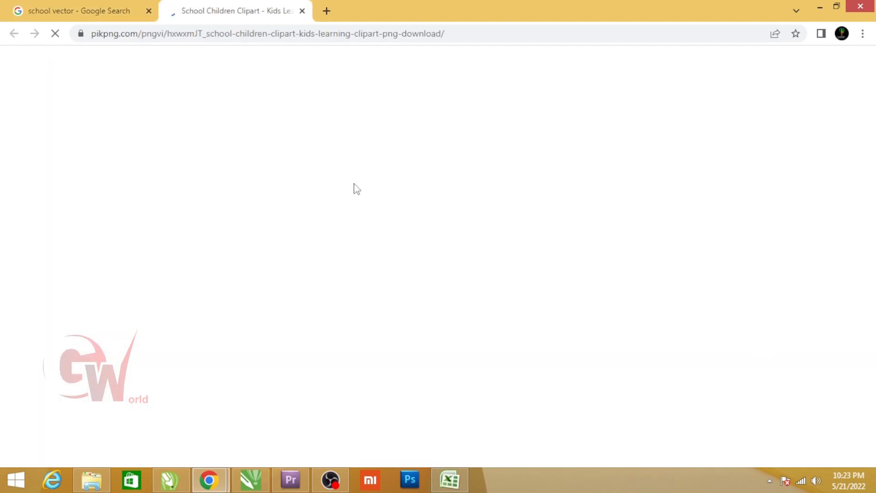
{"action": "scroll", "coordinate": [339, 281], "scroll_direction": "down", "scroll_amount": 5}
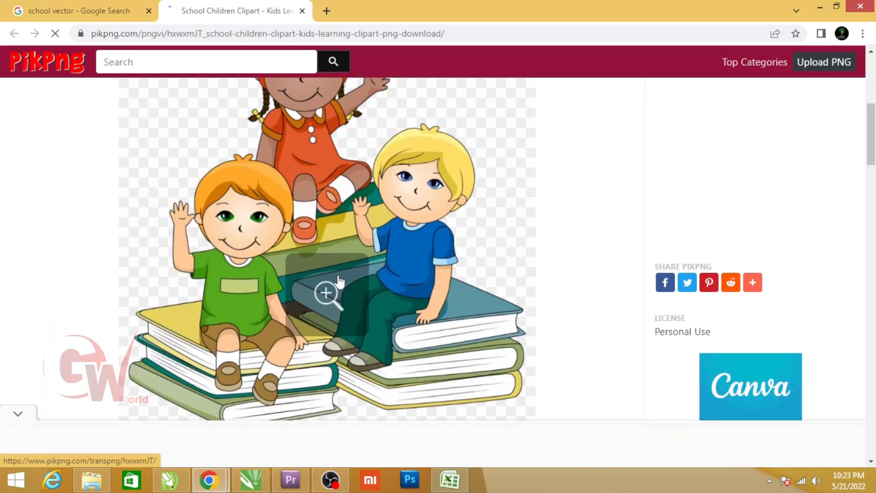
{"action": "scroll", "coordinate": [338, 281], "scroll_direction": "down", "scroll_amount": 12}
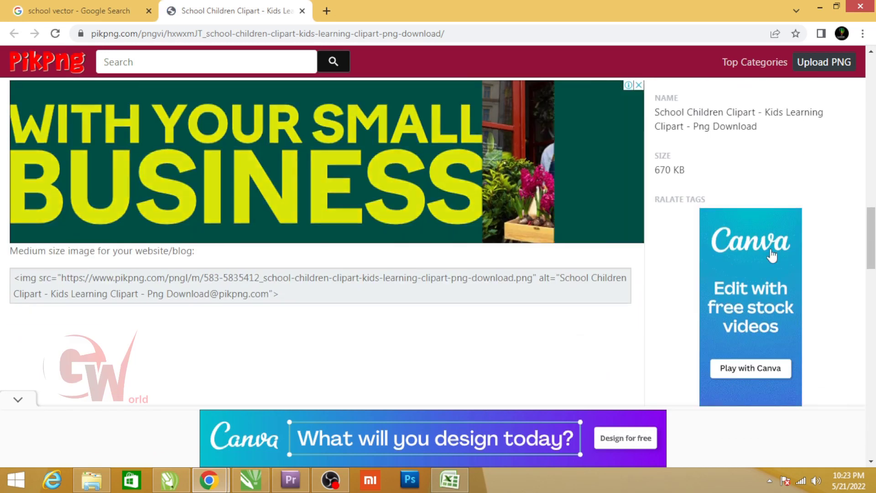
{"action": "scroll", "coordinate": [280, 244], "scroll_direction": "up", "scroll_amount": 8}
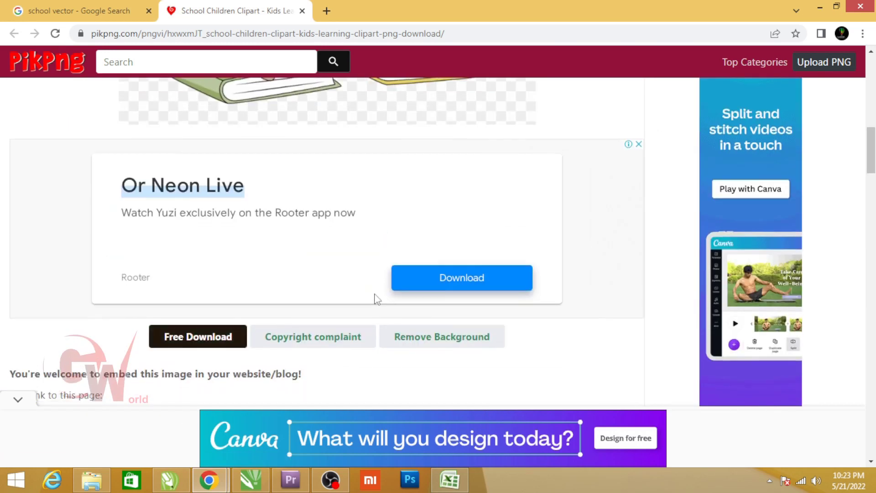
Try to reach the clipart by copying its text link code into a new browser tab, and close that tab.
{"action": "scroll", "coordinate": [313, 234], "scroll_direction": "down", "scroll_amount": 4}
{"action": "left_click", "coordinate": [262, 241]}
{"action": "key", "text": "ctrl+c"}
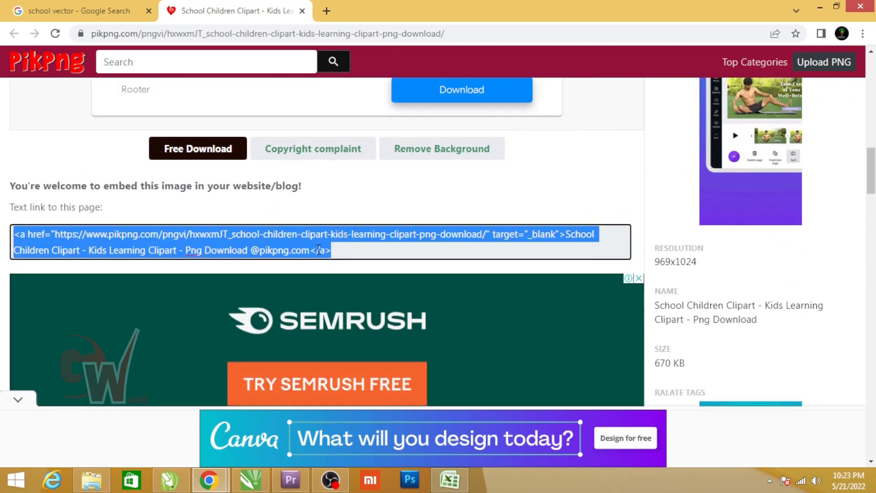
{"action": "scroll", "coordinate": [319, 242], "scroll_direction": "up", "scroll_amount": 10}
{"action": "scroll", "coordinate": [345, 248], "scroll_direction": "down", "scroll_amount": 4}
{"action": "scroll", "coordinate": [347, 256], "scroll_direction": "down", "scroll_amount": 8}
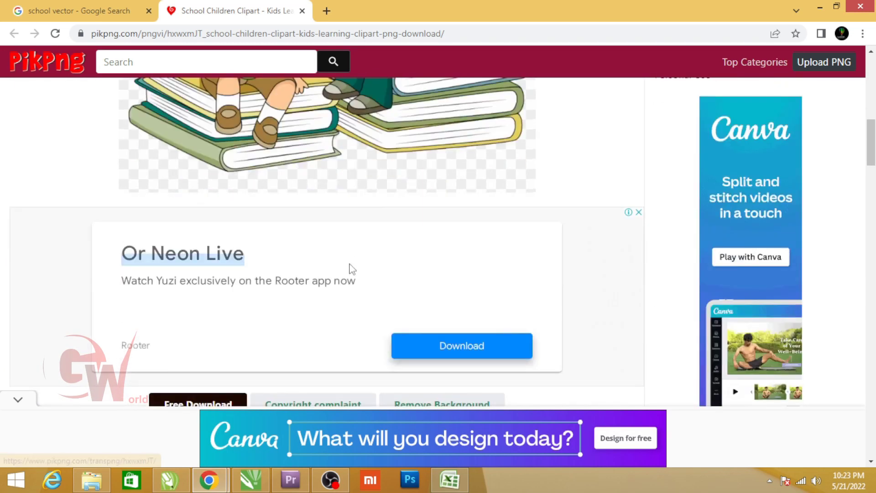
{"action": "key", "text": "ctrl+t"}
{"action": "key", "text": "ctrl+v"}
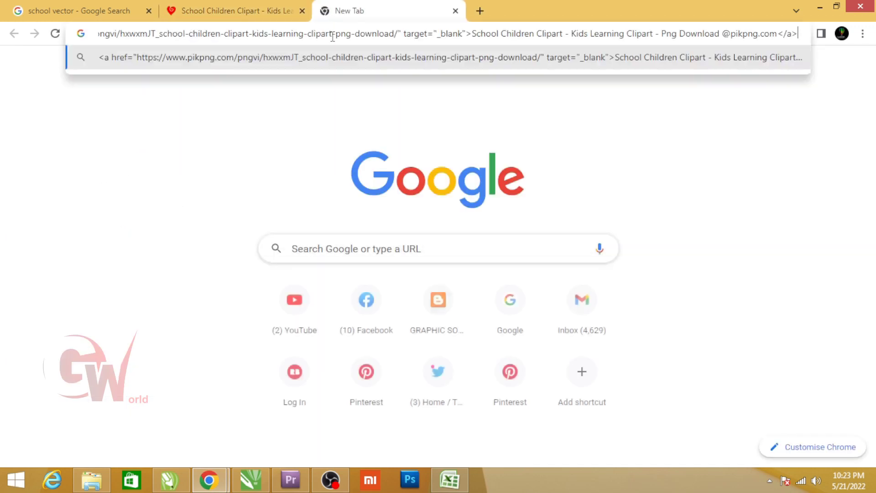
{"action": "key", "text": "Return"}
{"action": "left_click", "coordinate": [263, 36]}
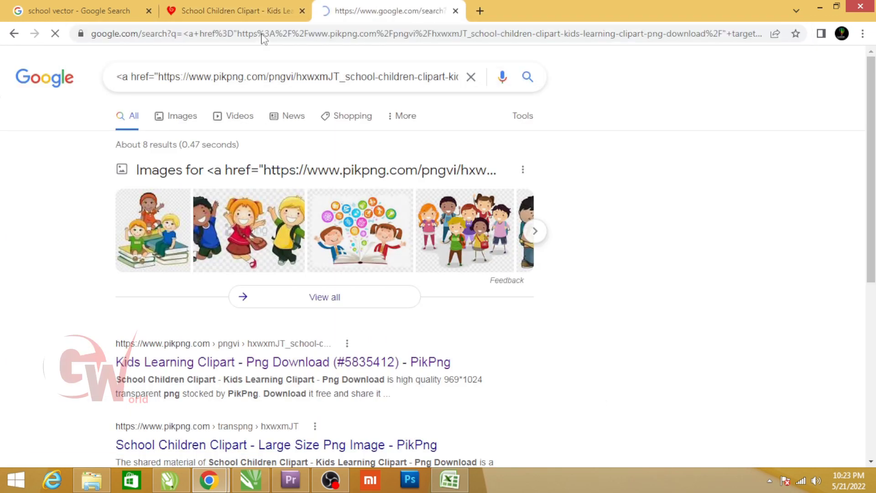
{"action": "left_click", "coordinate": [456, 10]}
Select the medium-size image embed code on the clipart page.
{"action": "scroll", "coordinate": [291, 274], "scroll_direction": "down", "scroll_amount": 3}
{"action": "left_click", "coordinate": [138, 273]}
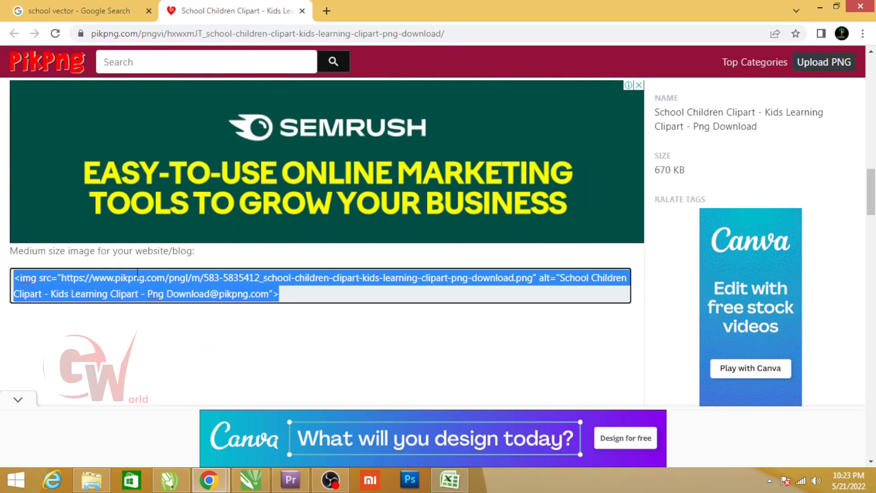
{"action": "left_click_drag", "start_coordinate": [59, 278], "coordinate": [269, 293]}
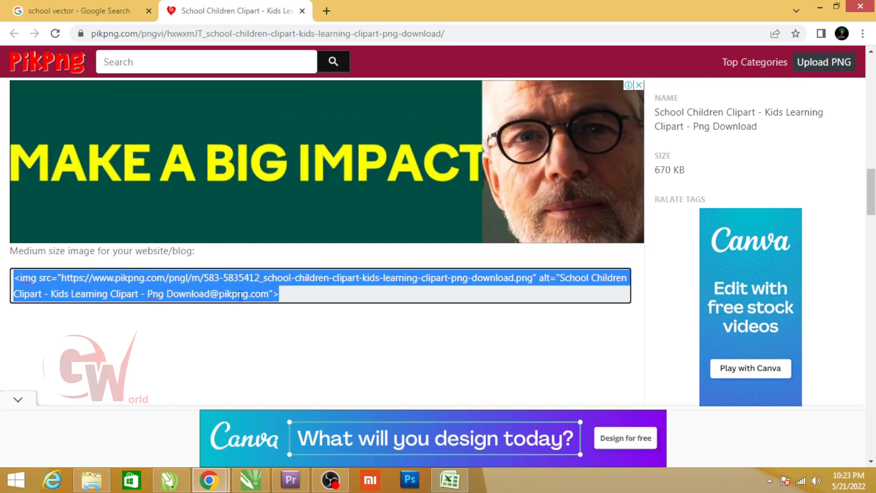
Open the large transparent version of the School Children Clipart and download it as a PNG.
{"action": "scroll", "coordinate": [318, 228], "scroll_direction": "up", "scroll_amount": 10}
{"action": "left_click", "coordinate": [318, 228]}
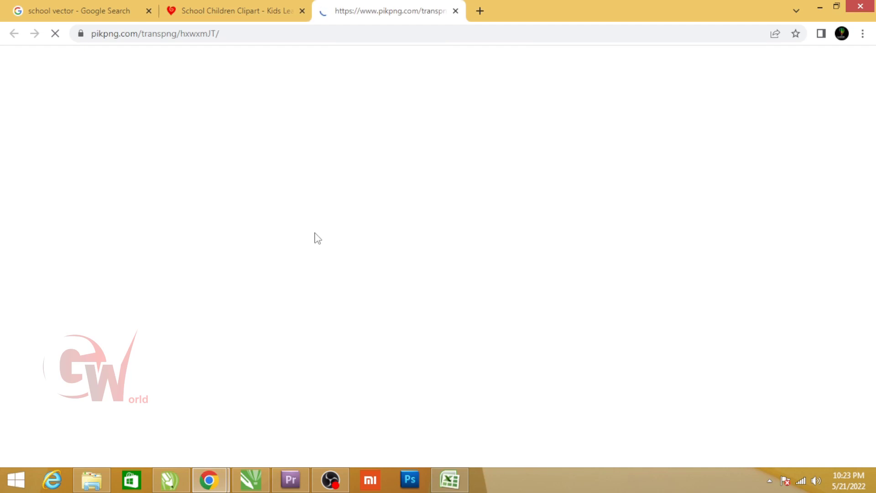
{"action": "scroll", "coordinate": [333, 213], "scroll_direction": "down", "scroll_amount": 5}
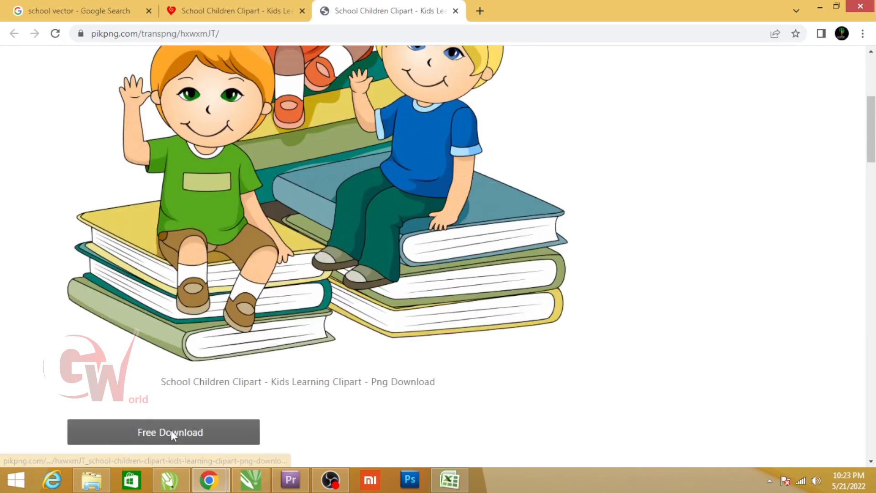
{"action": "left_click", "coordinate": [172, 434]}
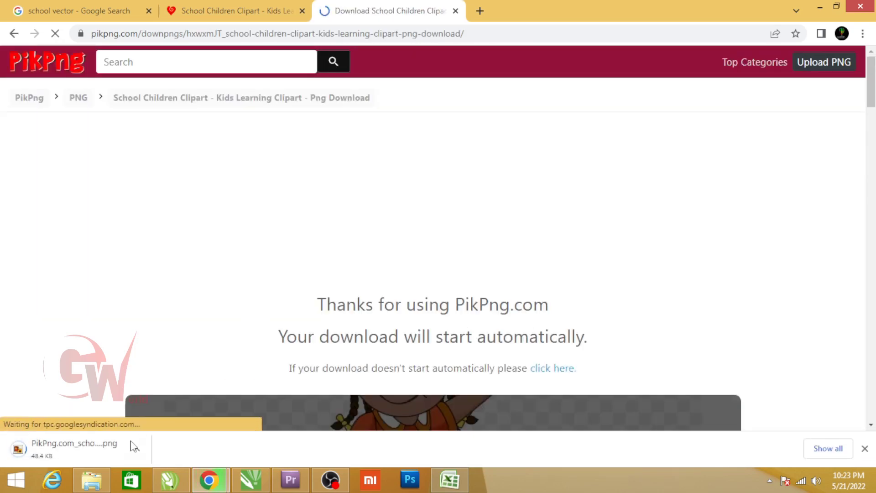